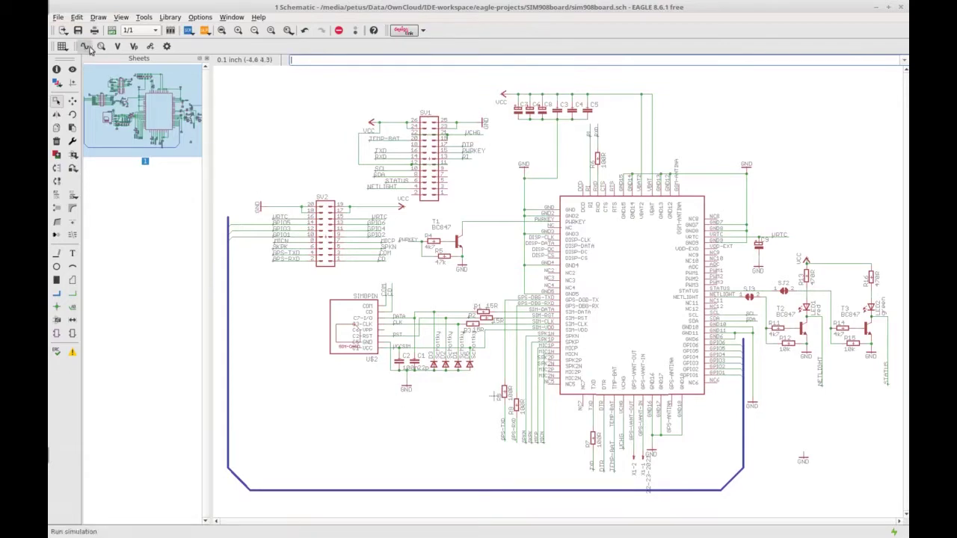
- Switch from the SIM908 schematic to the sim908board board layout
left_click(112, 32)
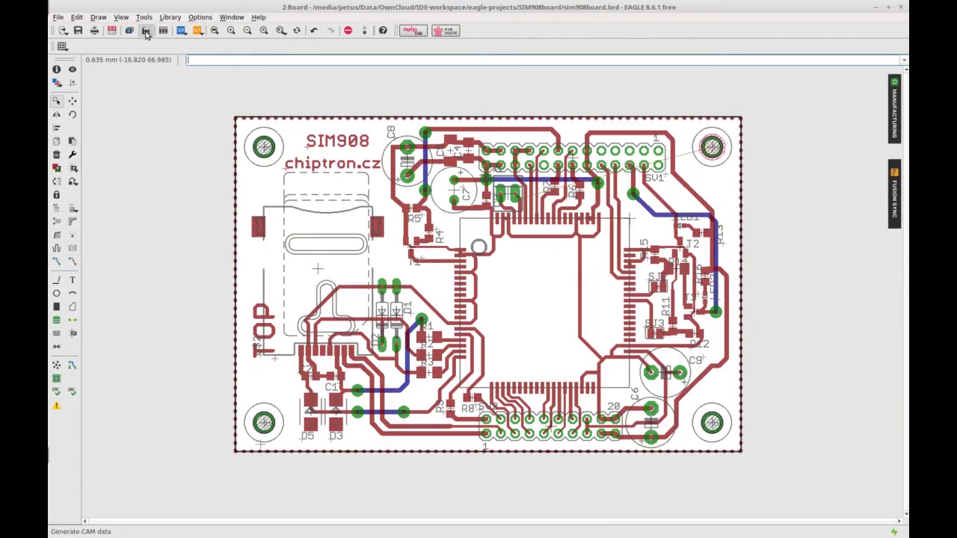
left_click(146, 33)
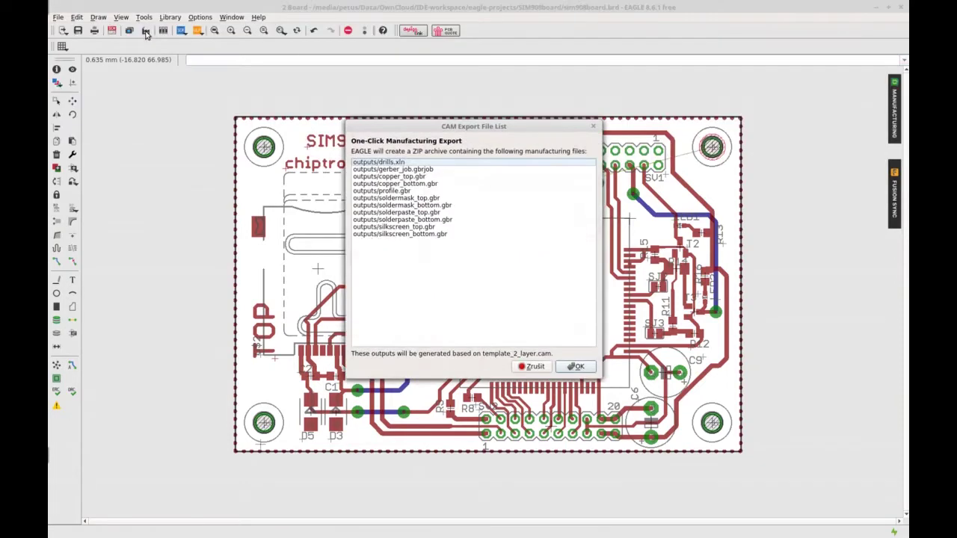
left_click(404, 171)
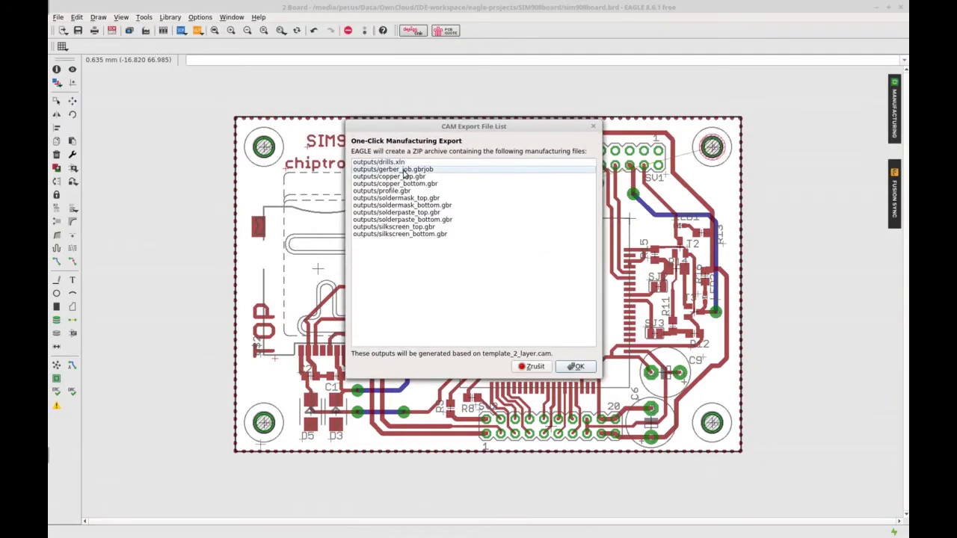
left_click(439, 183)
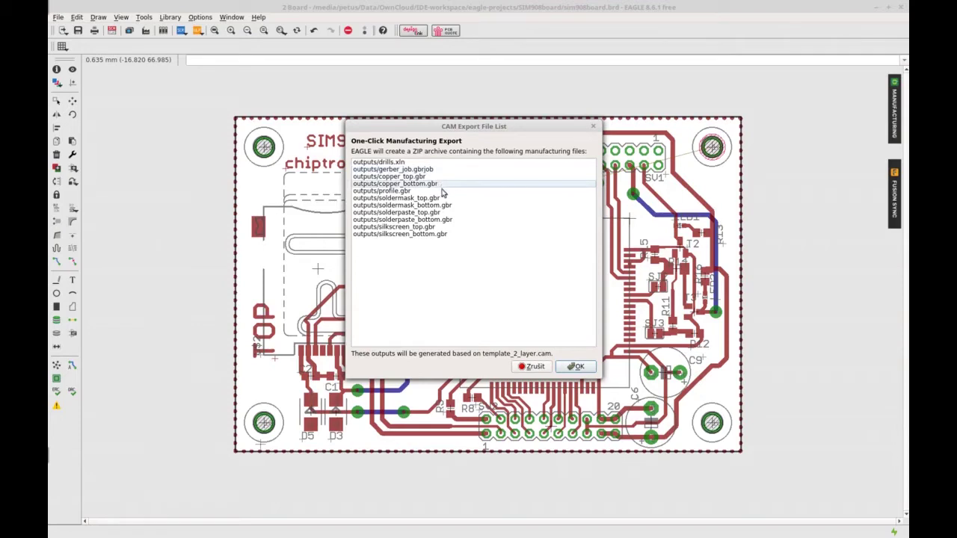
left_click(445, 199)
left_click(448, 220)
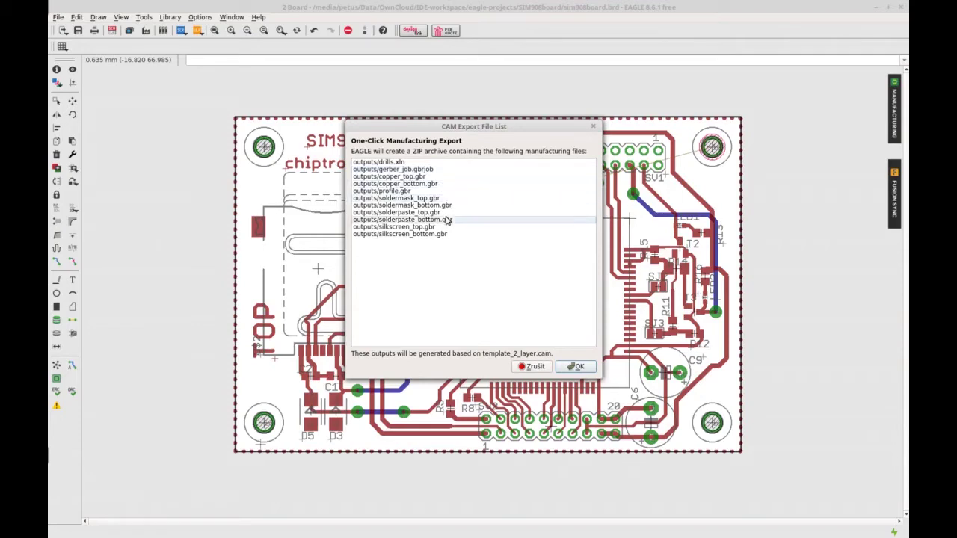
left_click(521, 367)
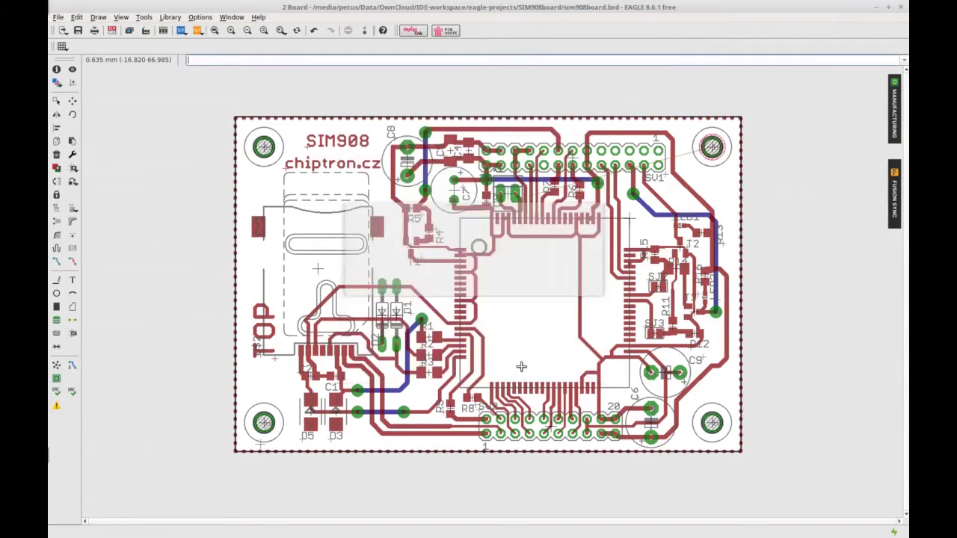
key("alt+F7")
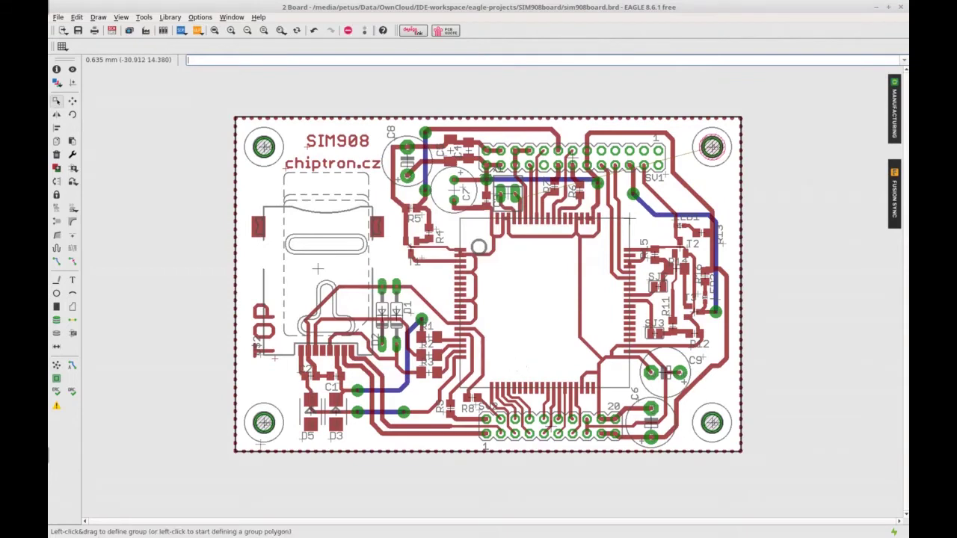
key("alt+Tab")
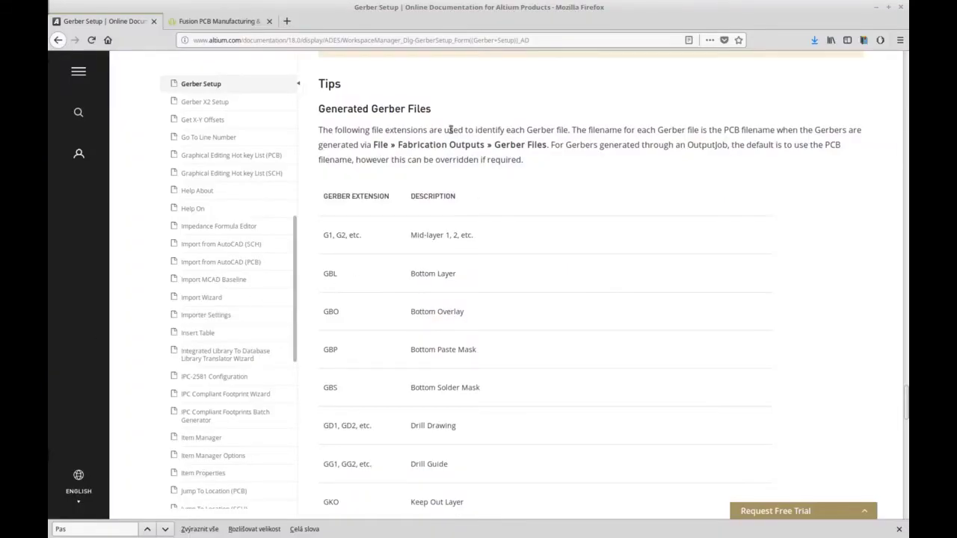
- Find and highlight the GBL Bottom Layer row in Altium's Gerber extension table
left_click(374, 41)
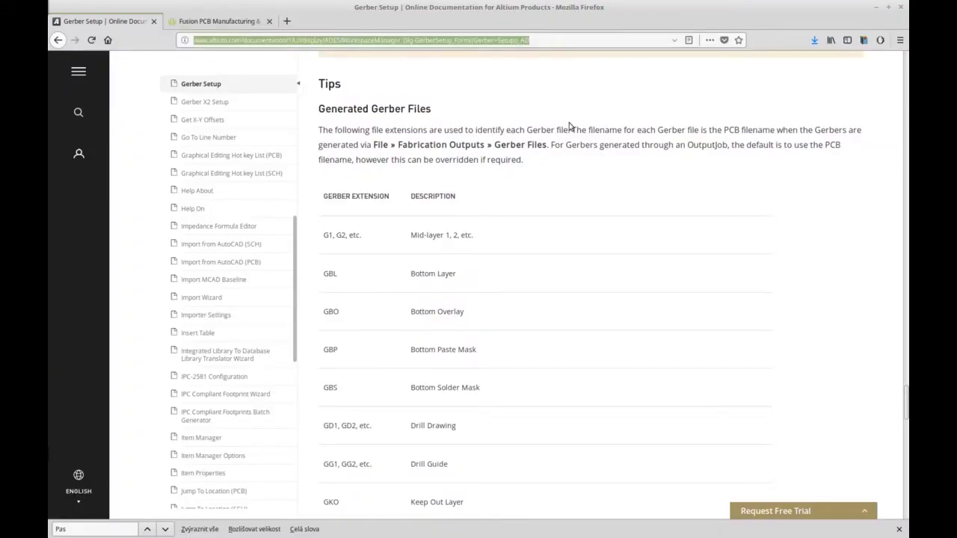
left_click(567, 175)
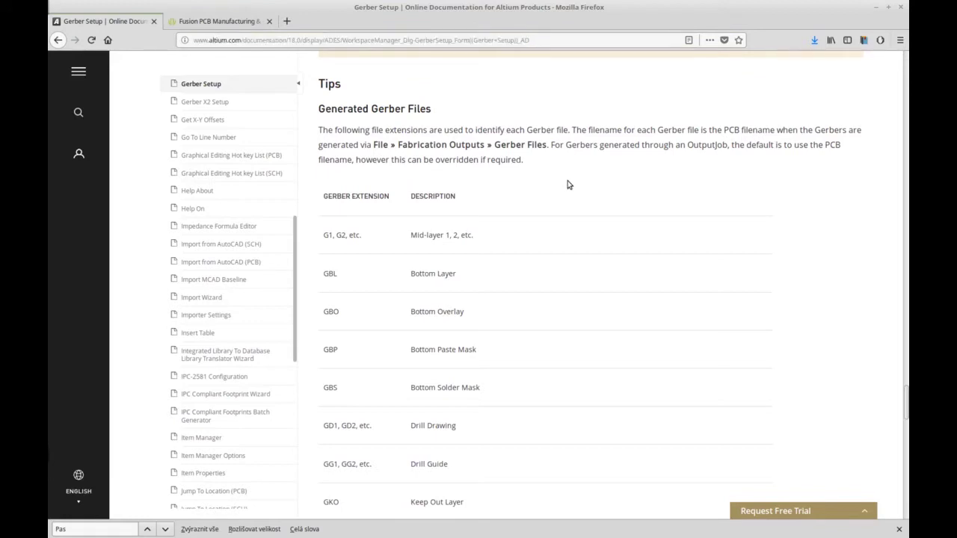
scroll(567, 185, "down", 2)
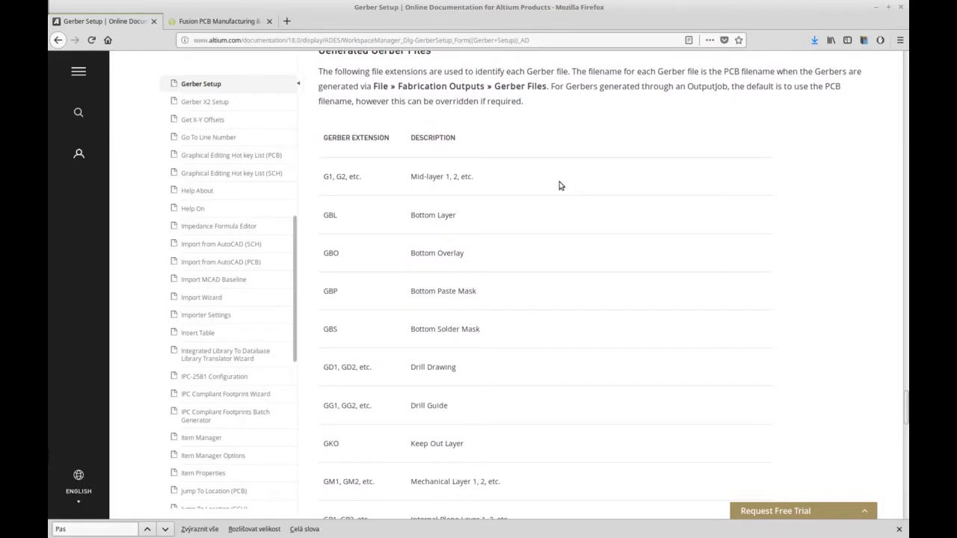
left_click_drag(323, 219, 438, 222)
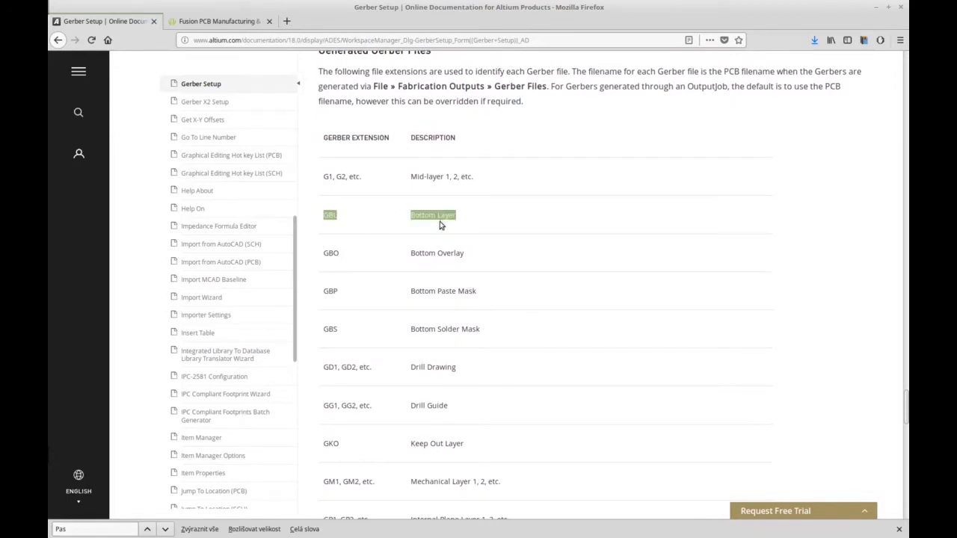
left_click(479, 225)
- Read on past the Top Layer row to the aperture-file entries, then return to EAGLE
scroll(479, 225, "down", 3)
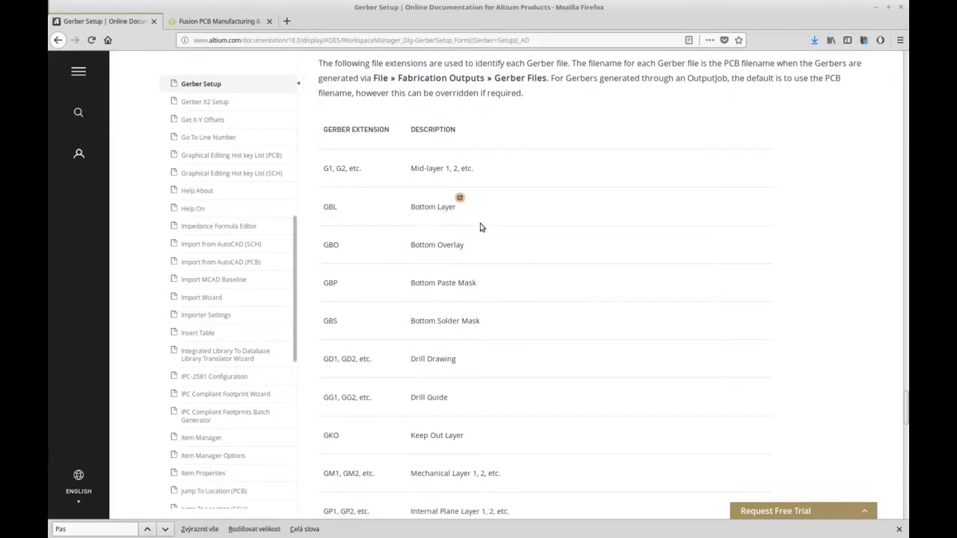
scroll(513, 251, "down", 3)
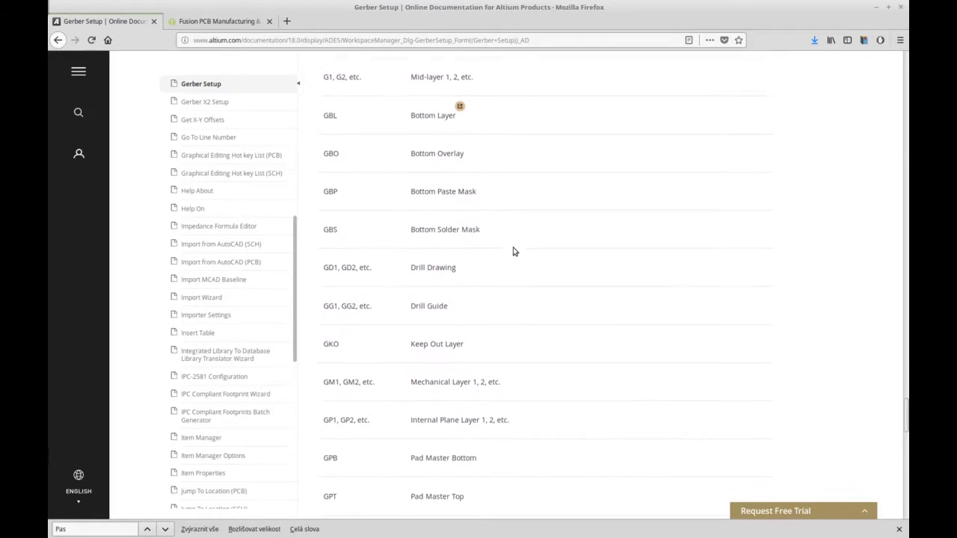
scroll(513, 251, "down", 3)
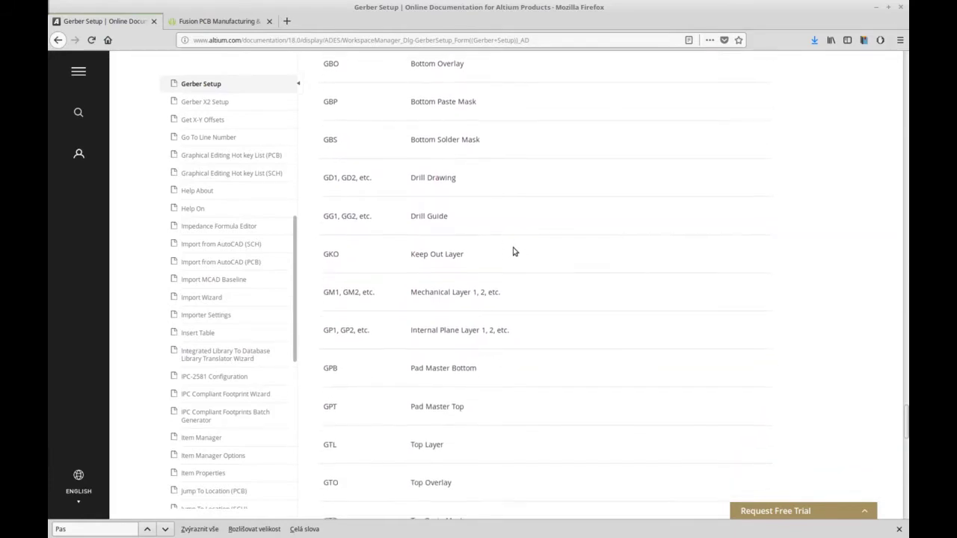
scroll(513, 251, "down", 3)
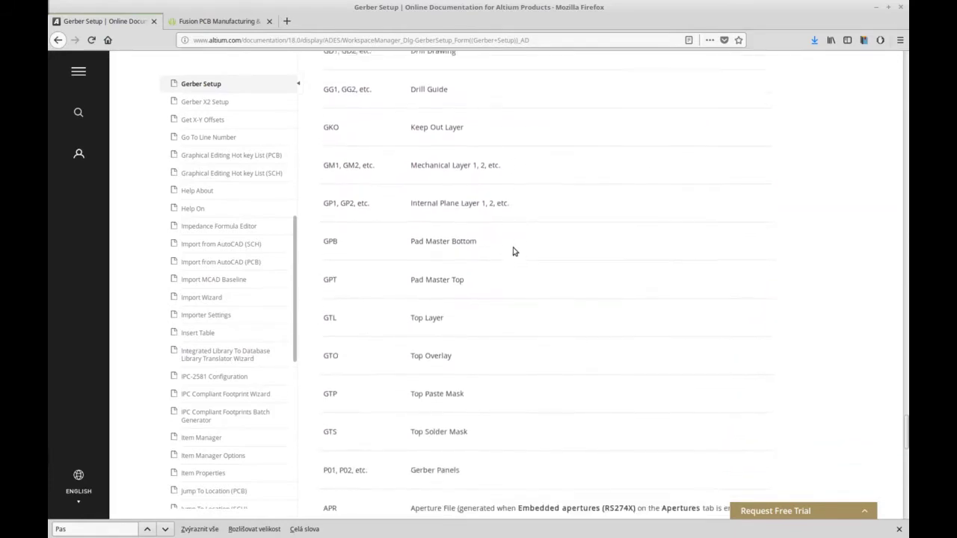
left_click_drag(323, 284, 457, 288)
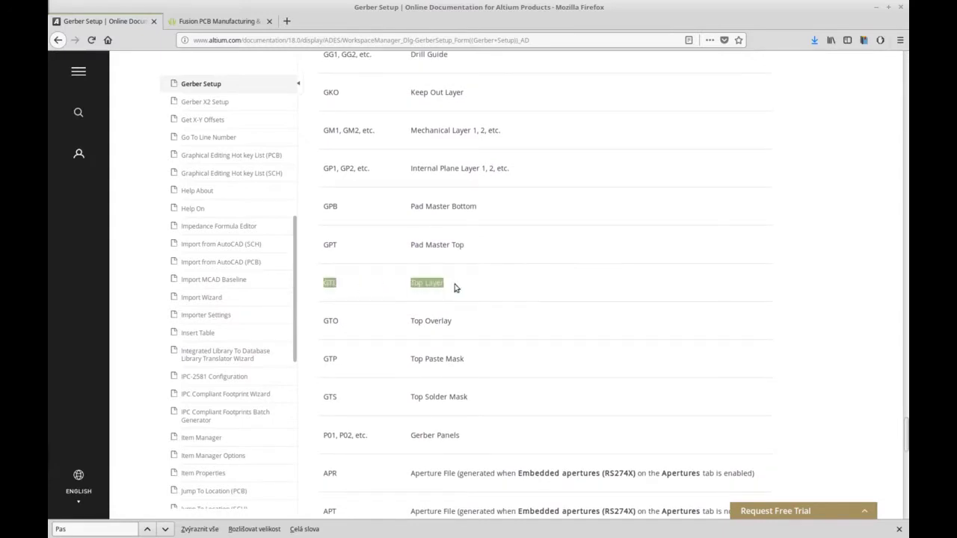
left_click(459, 289)
scroll(472, 294, "down", 1)
scroll(472, 294, "down", 1)
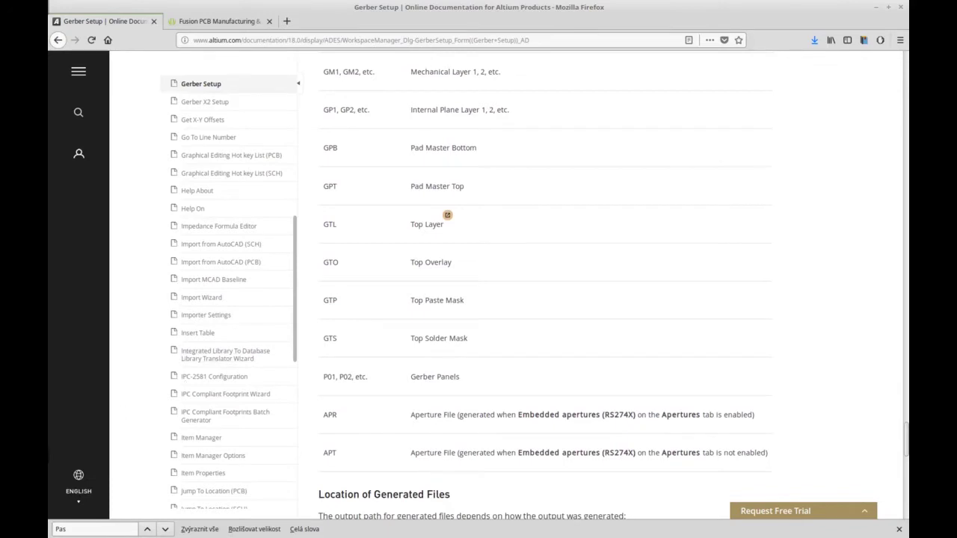
key("alt+Tab")
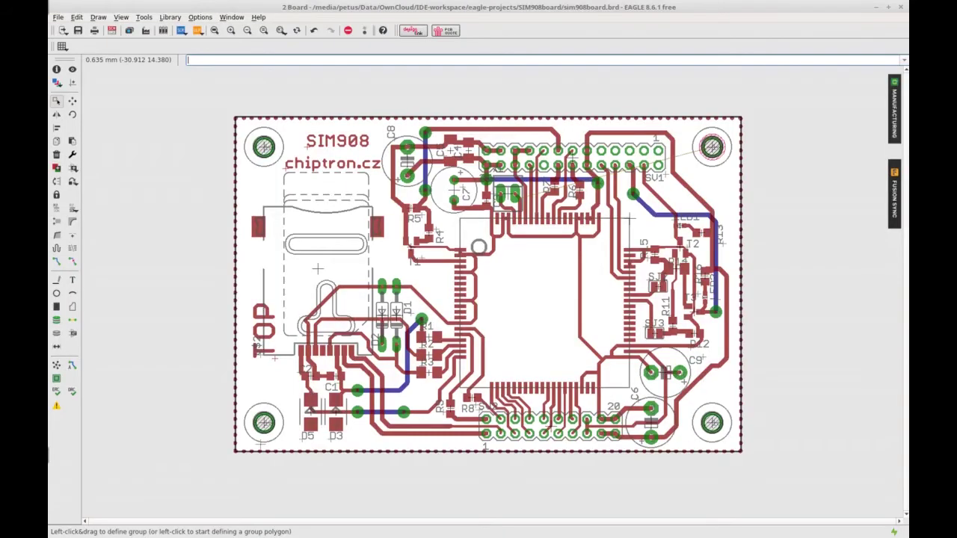
- In the CAM Processor, prefix the Excellon drill filename with %N_
left_click(128, 32)
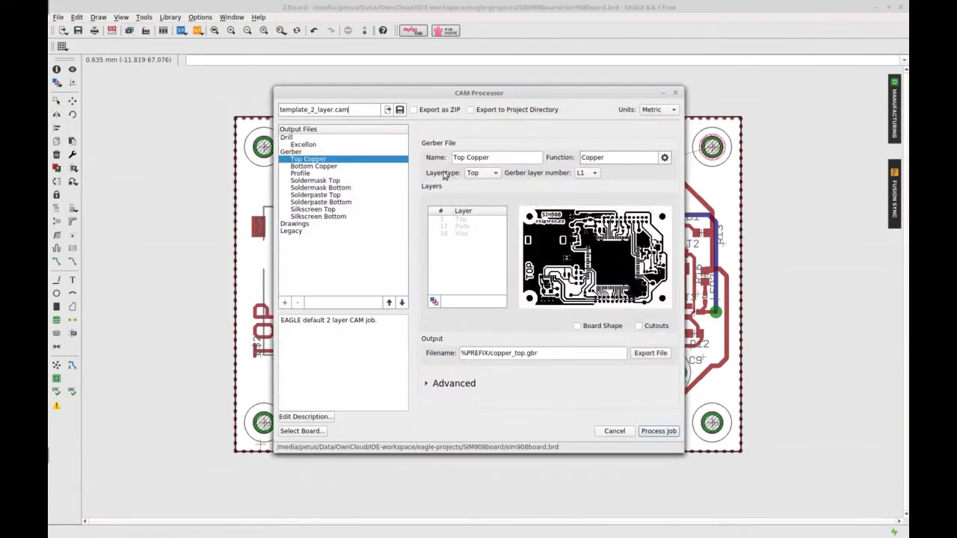
left_click(341, 145)
left_click(488, 257)
type("%N_drills.TXT")
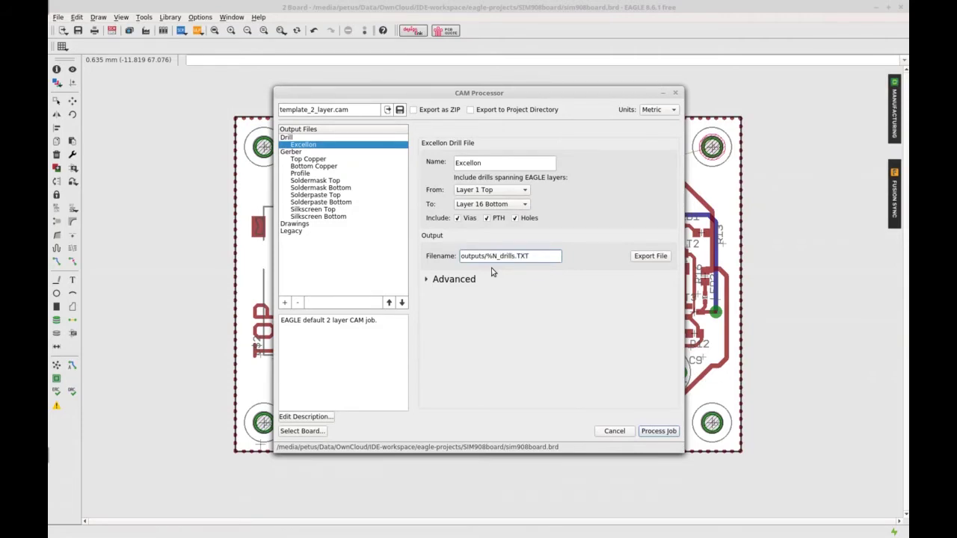
- Rename the Top Copper output to %PREFIX/%N_copper_top.GTL
left_click(332, 159)
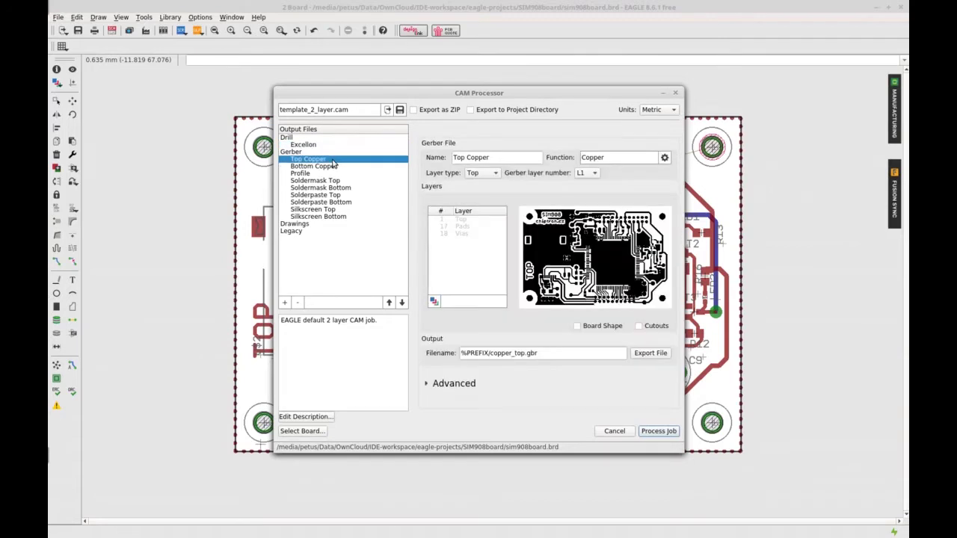
left_click(491, 354)
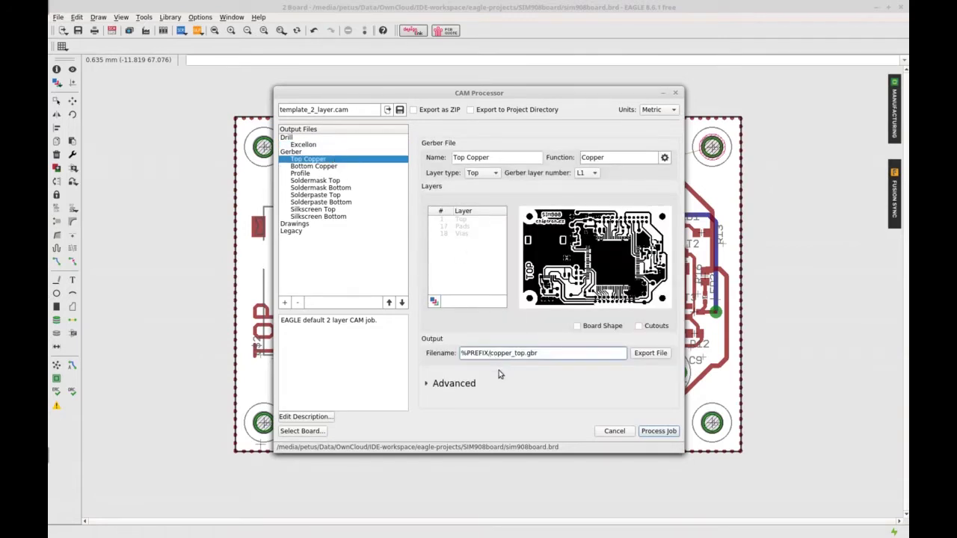
type("%N_")
key("shift+Right")
key("shift+Right")
key("shift+Right")
type("GTL")
- Prefix the Profile output filename with %N_
left_click(330, 172)
type("%N_")
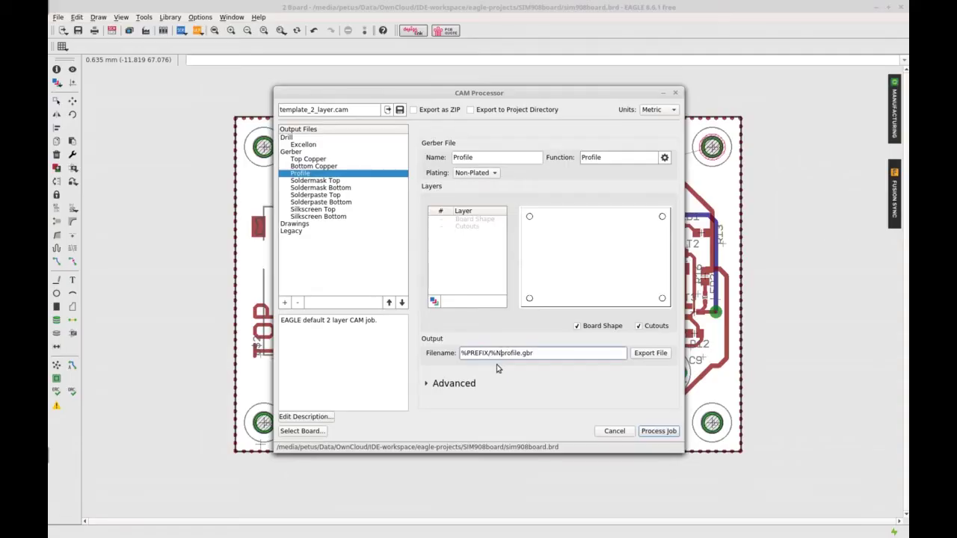
left_click(334, 166)
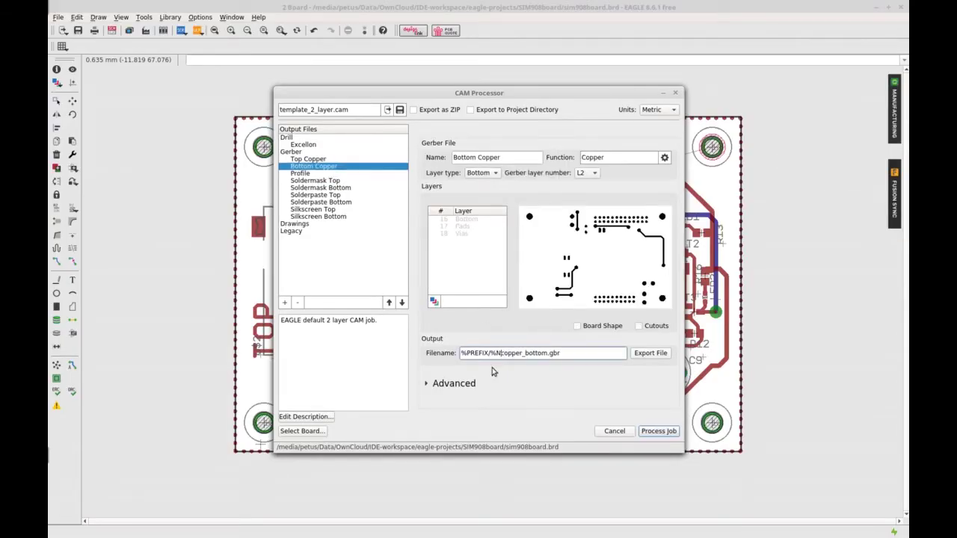
- Give Profile the GKO extension and prefix both soldermask filenames with %N_, using GTS for the top
left_click(300, 173)
double_click(529, 353)
type("KO")
left_click(337, 180)
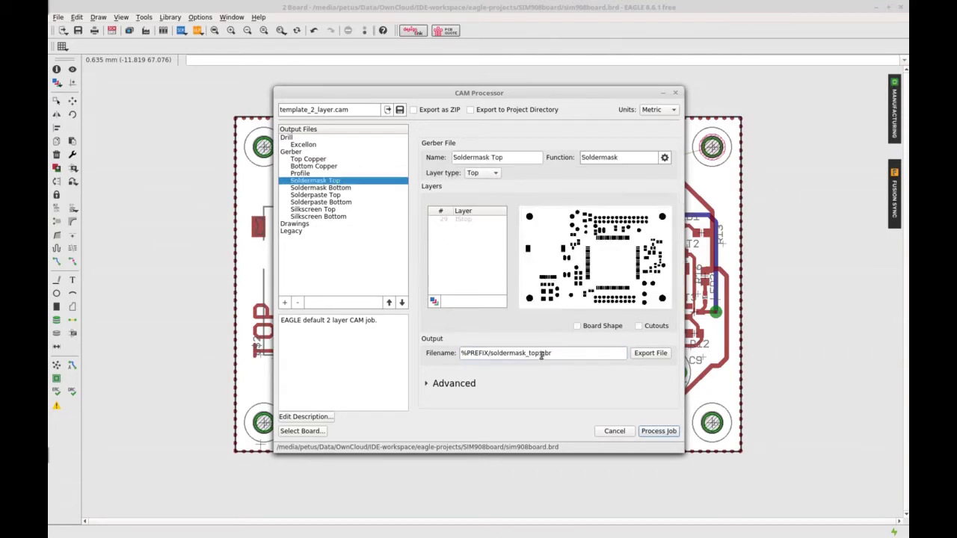
left_click(489, 353)
type("%N_")
type("GTS")
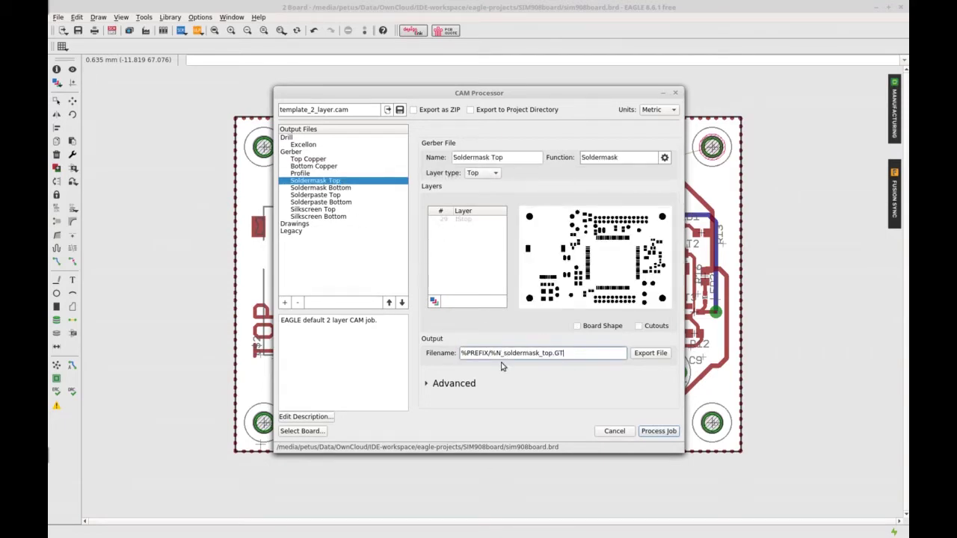
left_click(340, 187)
left_click(490, 354)
type("%N_")
type("BS")
- Prefix the solderpaste filenames with %N_, giving the bottom paste the GBP extension
left_click(315, 194)
left_click(490, 355)
type("%N_")
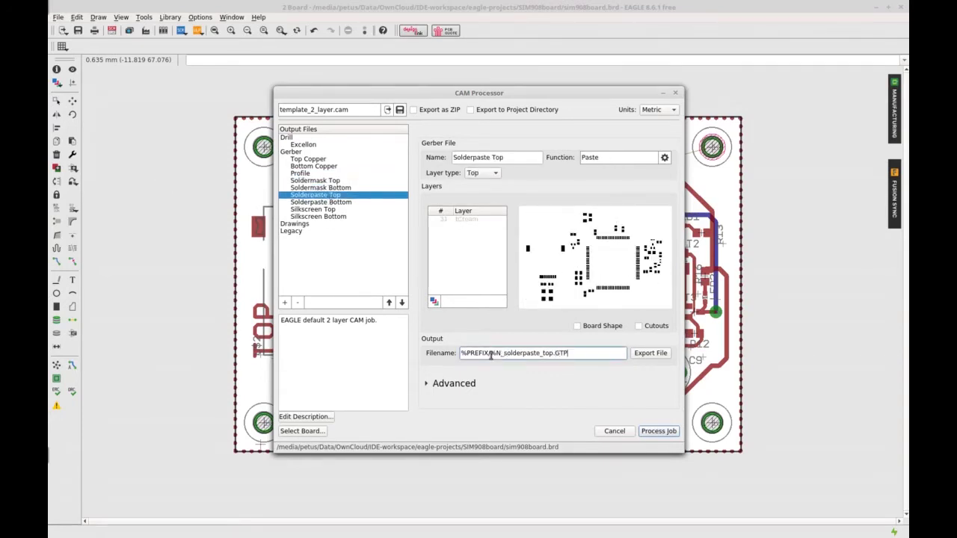
left_click(320, 202)
left_click(491, 353)
type("%N_")
type("GBP")
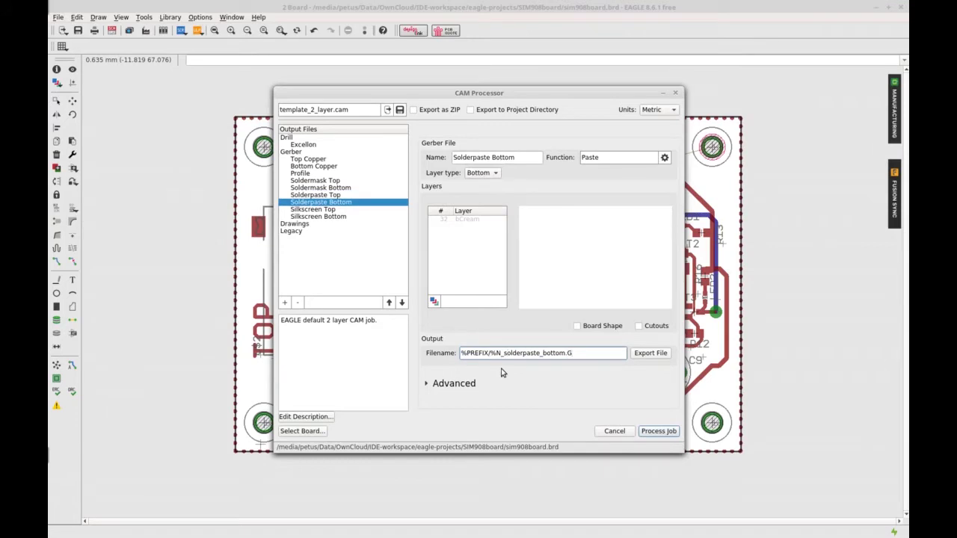
- Name the silkscreen outputs %N_…GTO for top and %N_silkscreen_bottom.GBO for bottom
left_click(312, 209)
left_click(491, 353)
type("%N_")
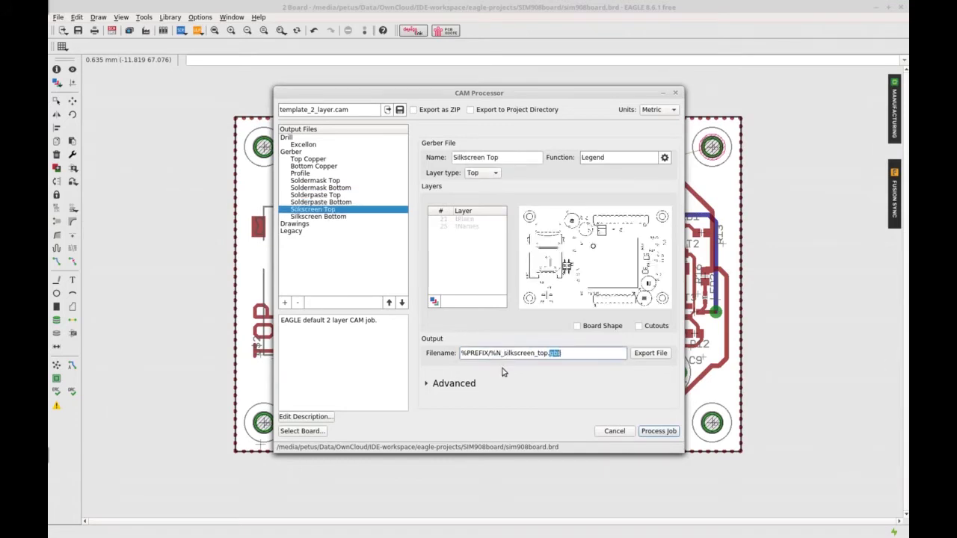
type("GTO")
left_click(347, 217)
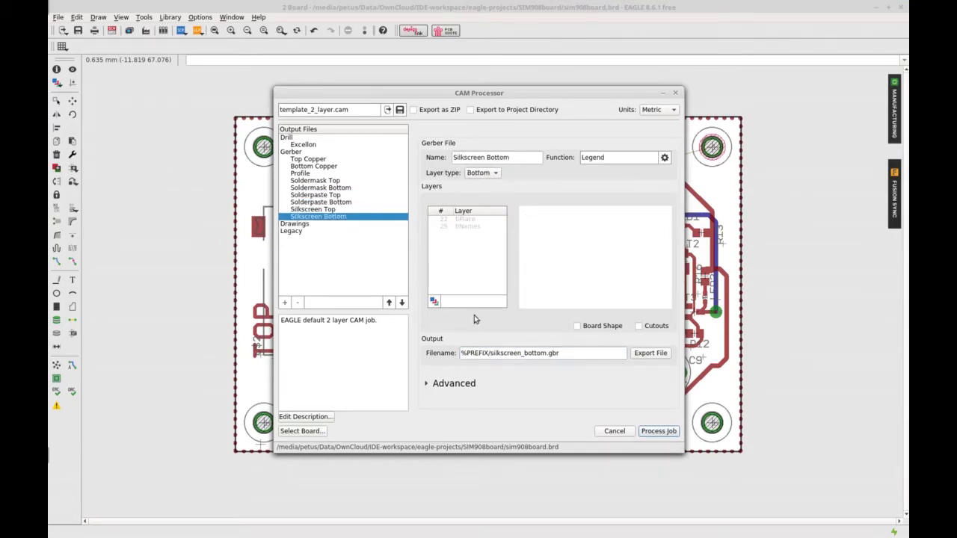
left_click(491, 353)
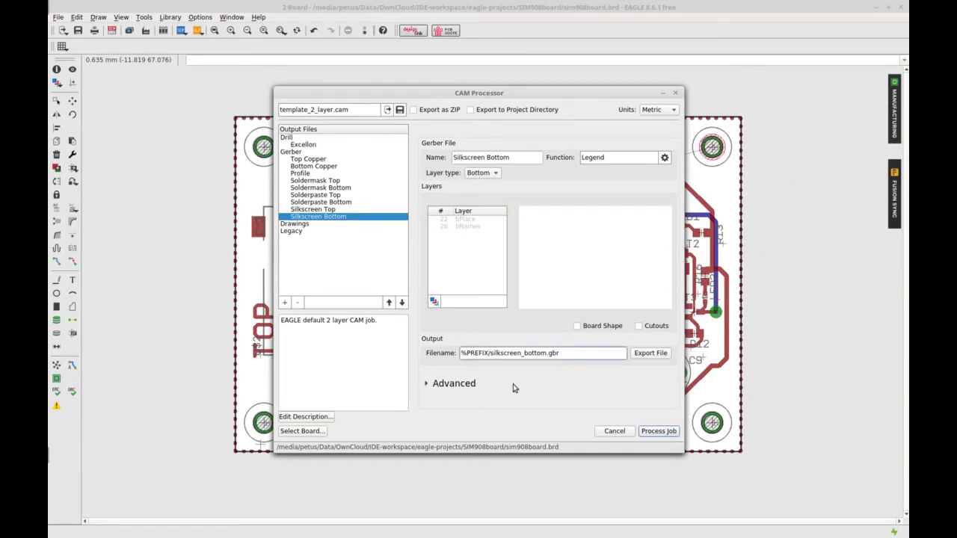
type("%N_")
left_click(320, 163)
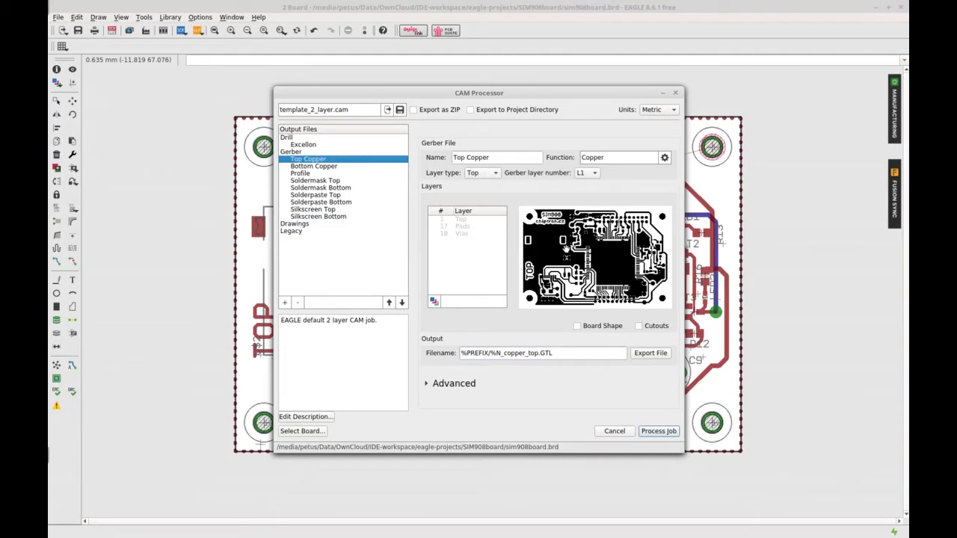
scroll(580, 254, "up", 2)
left_click_drag(591, 256, 608, 268)
scroll(609, 268, "down", 3)
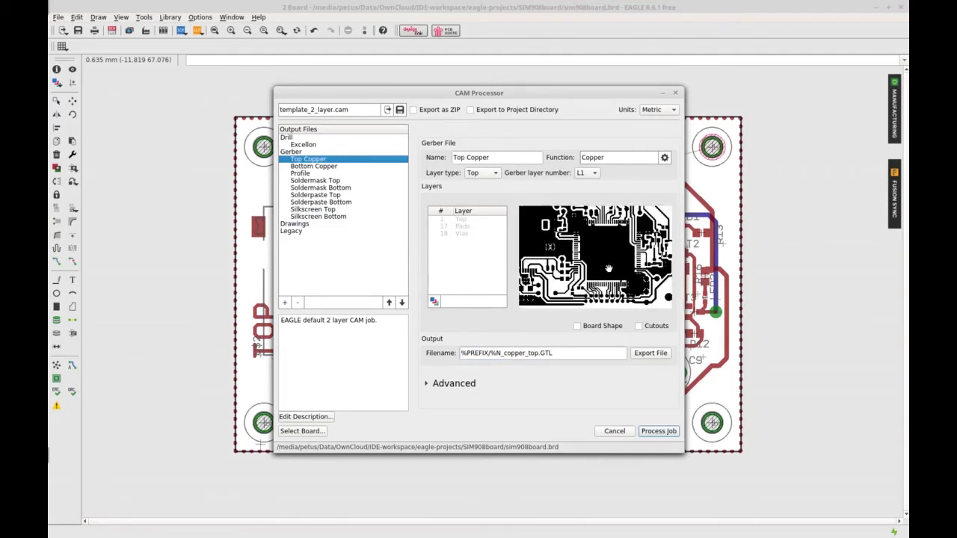
left_click(314, 168)
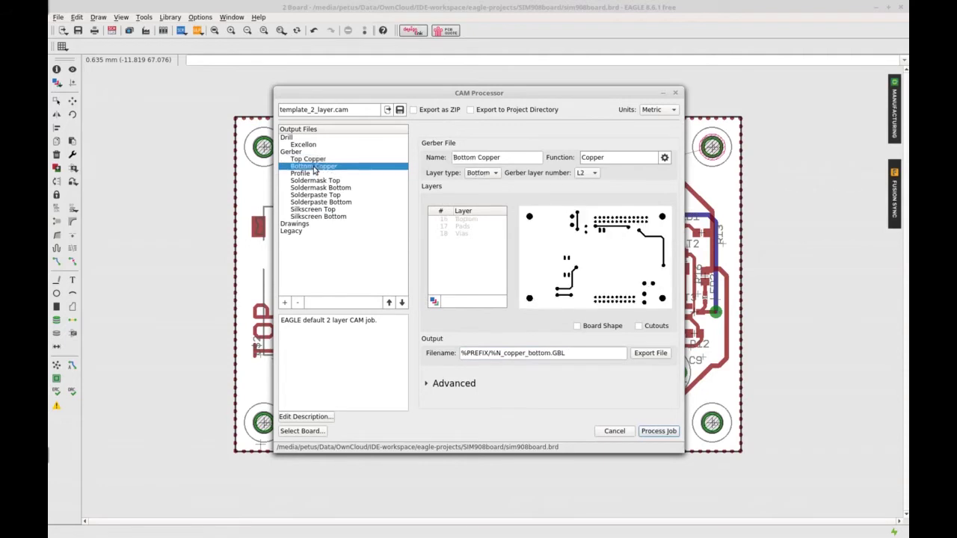
left_click(313, 174)
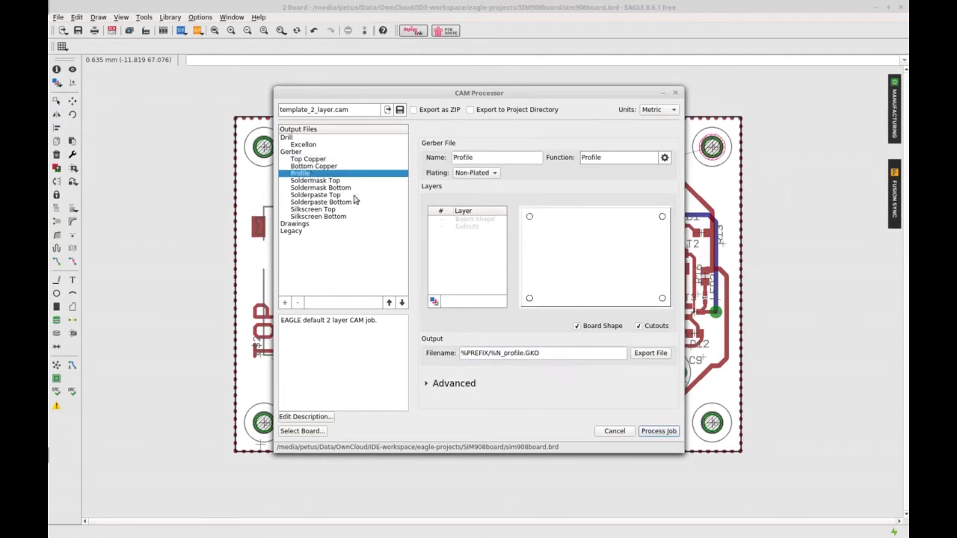
left_click(310, 181)
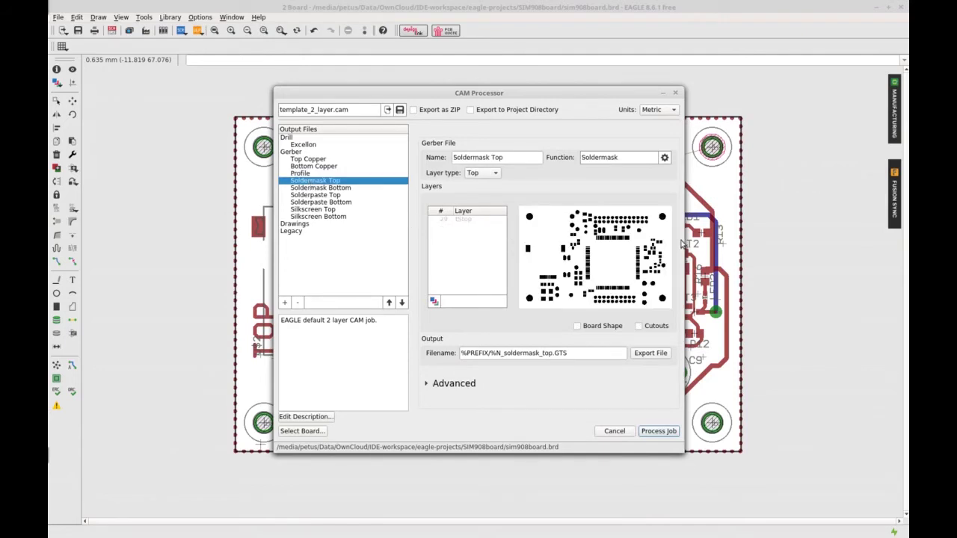
scroll(633, 227, "up", 2)
scroll(631, 225, "up", 5)
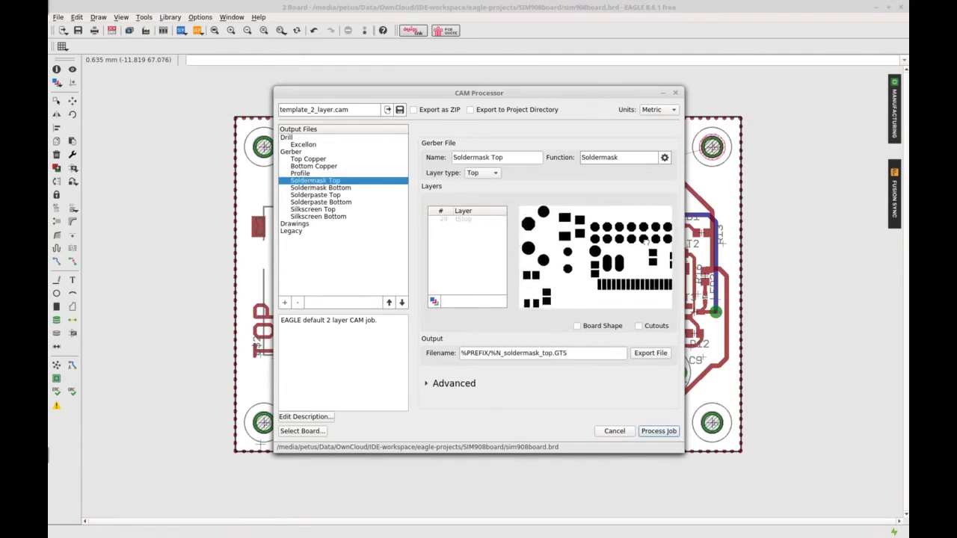
scroll(647, 247, "down", 7)
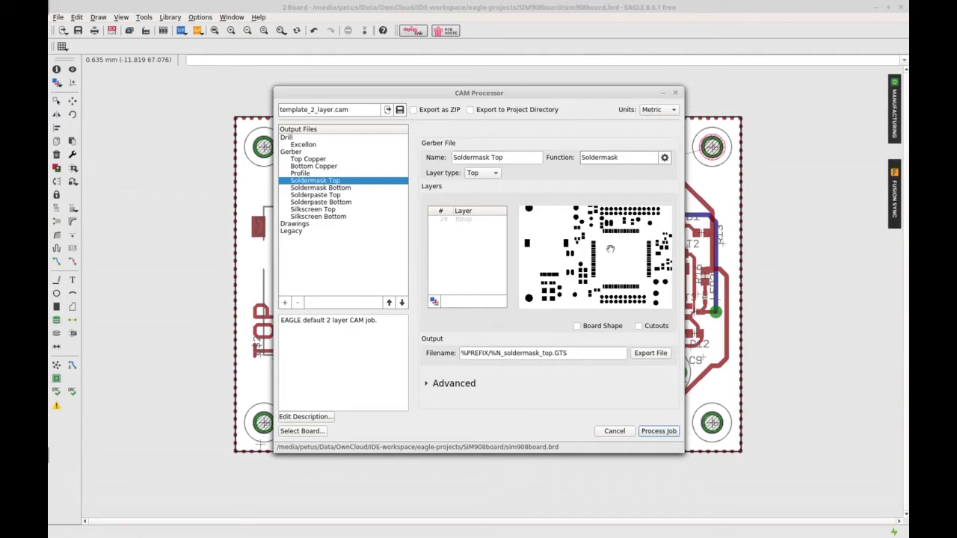
scroll(566, 253, "down", 2)
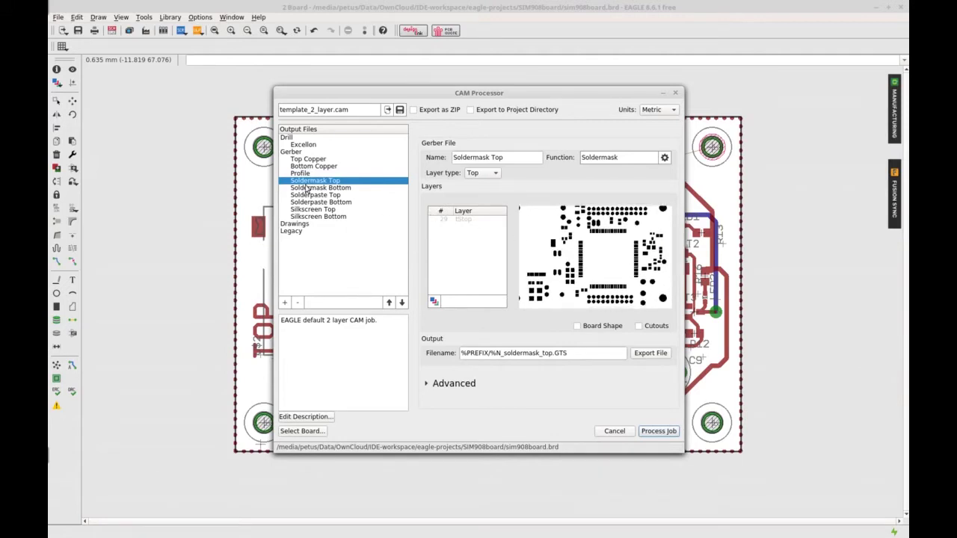
left_click(332, 191)
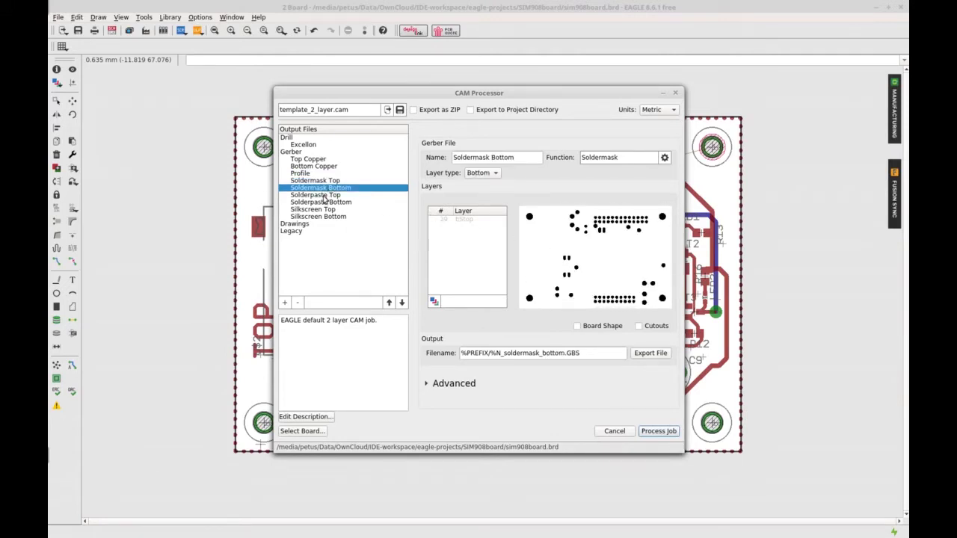
left_click(324, 197)
left_click(323, 203)
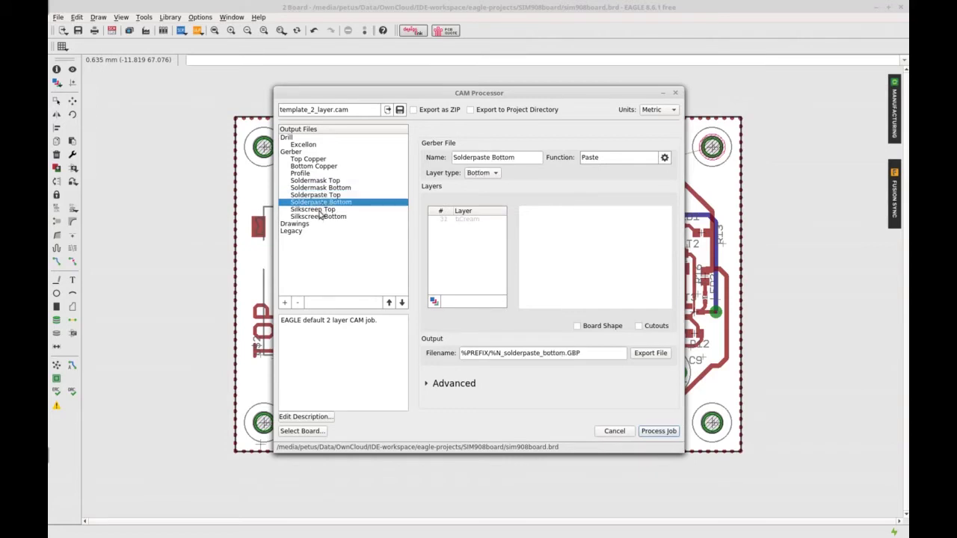
left_click(319, 211)
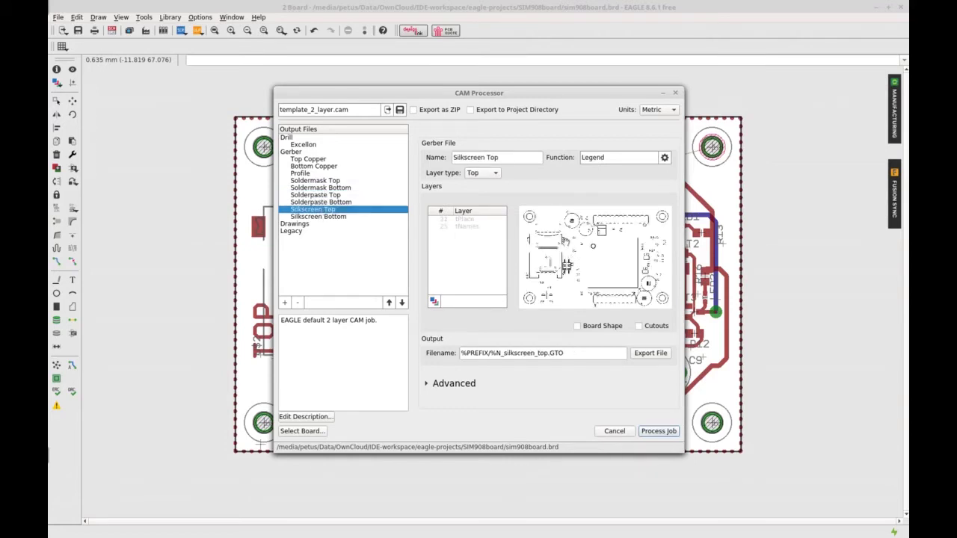
scroll(566, 240, "up", 5)
left_click_drag(602, 314, 606, 243)
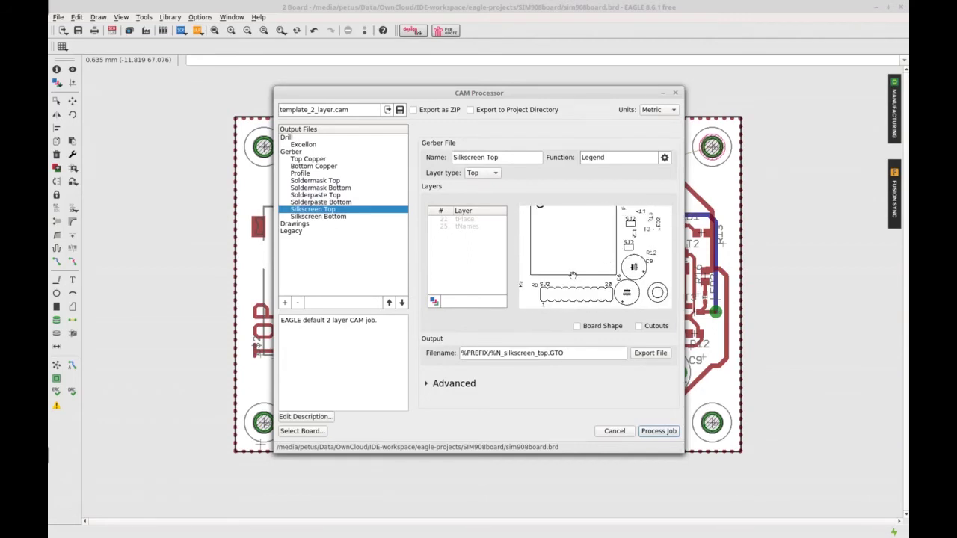
scroll(572, 276, "down", 5)
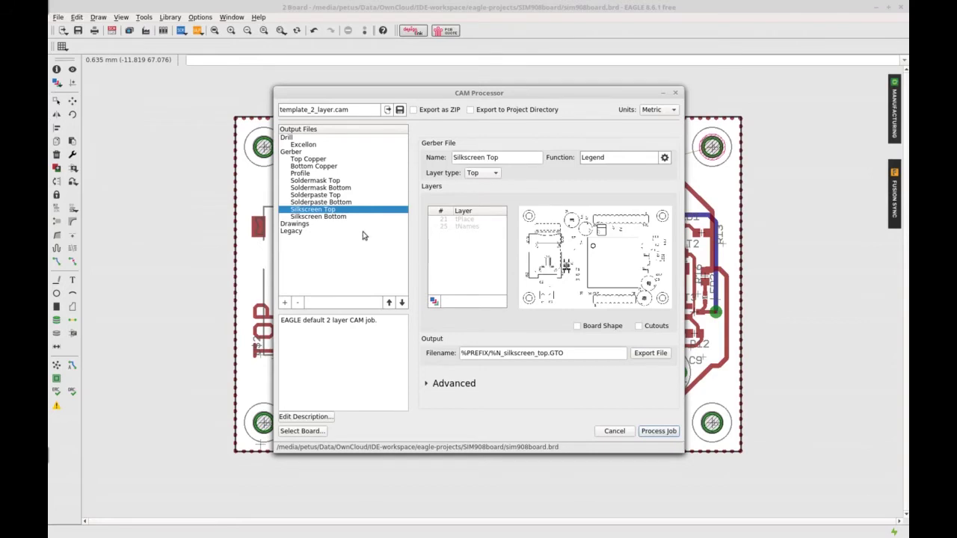
left_click(338, 217)
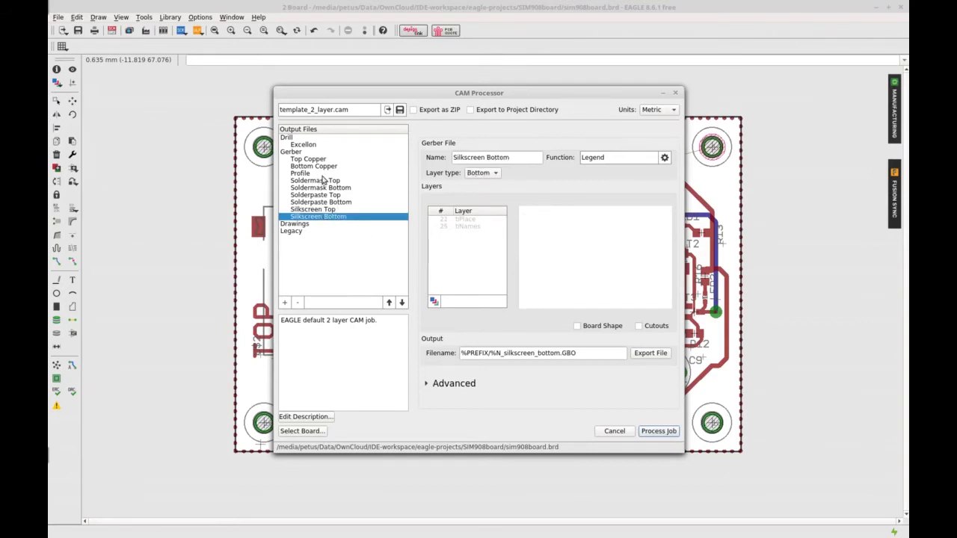
- Enable Export as ZIP and save the CAM job as MY_CAM_template_2_layer.cam
left_click(414, 109)
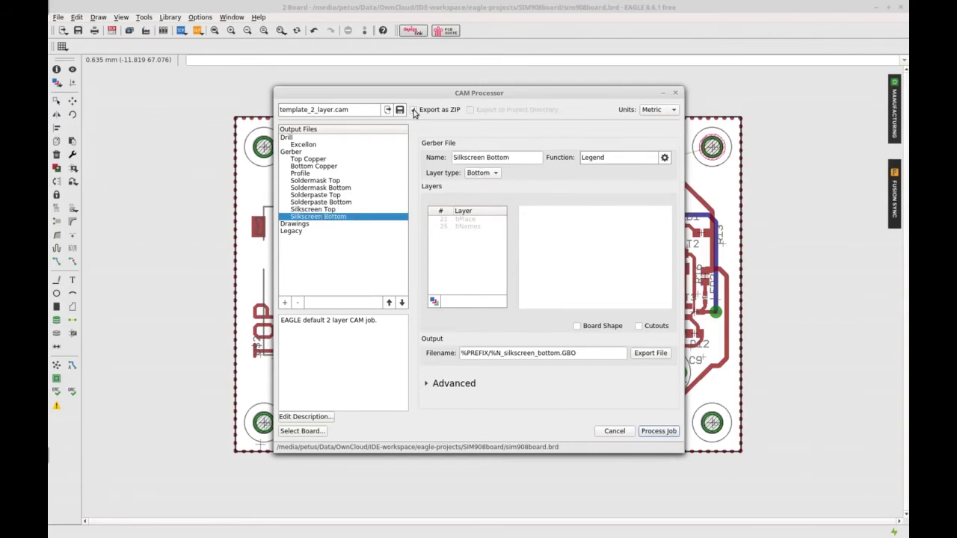
left_click(400, 110)
left_click(386, 346)
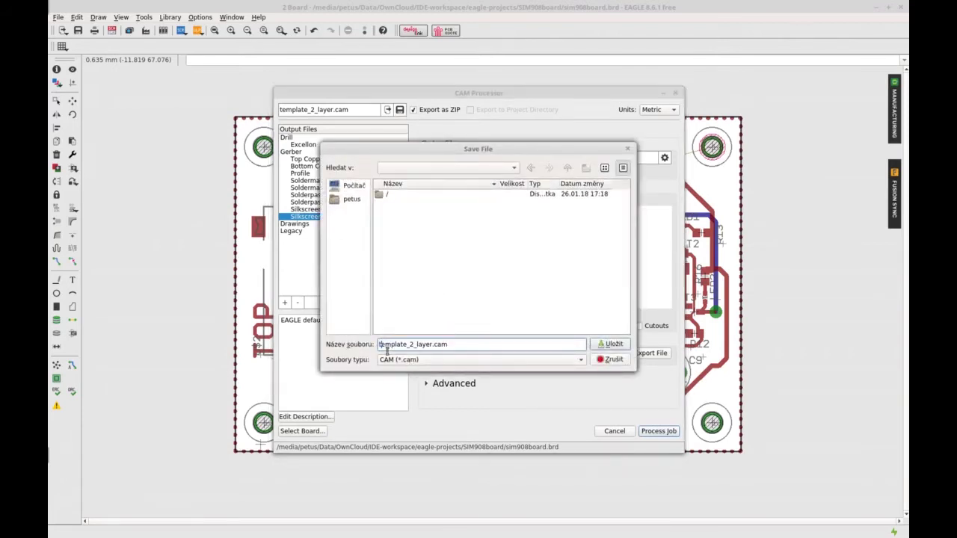
type("MY_CAM_")
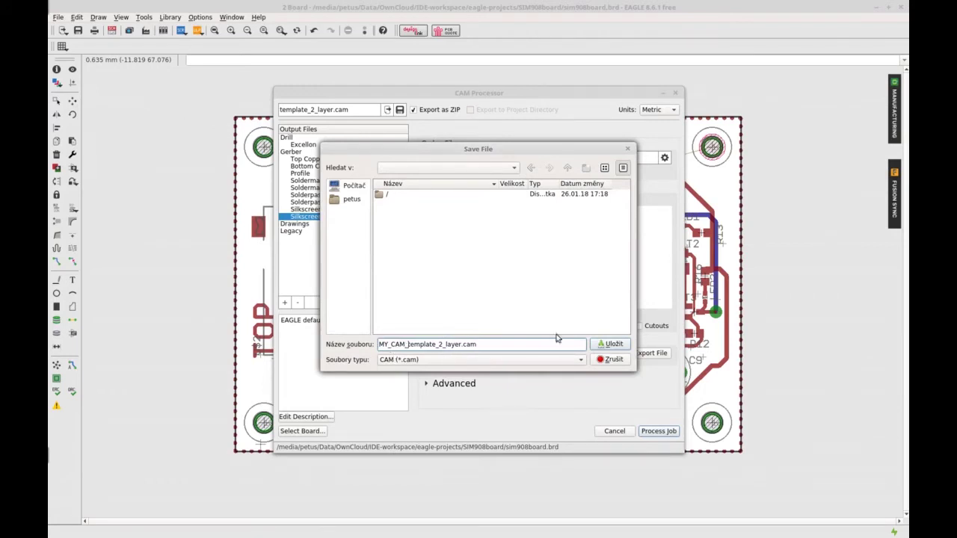
left_click(608, 346)
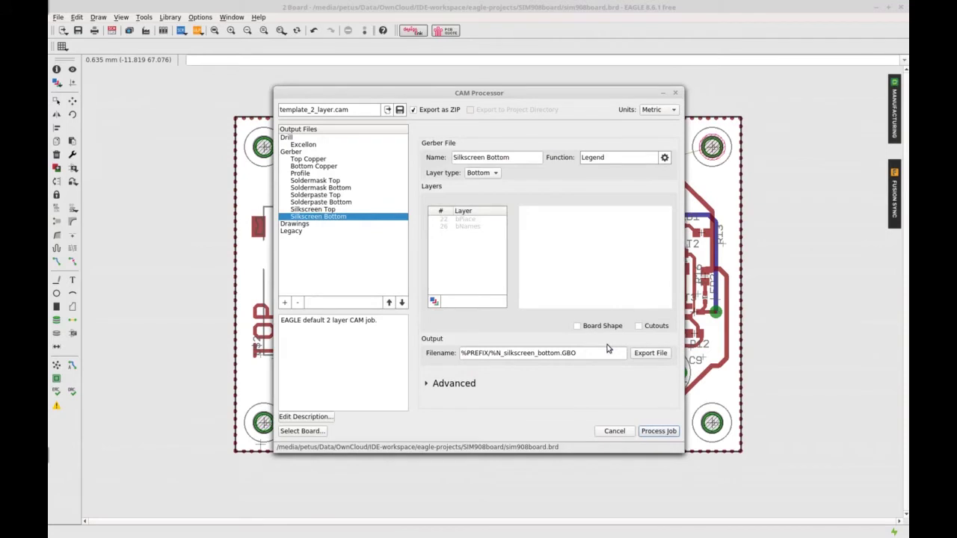
- Process the CAM job into sim908board_2018-02-11.zip and acknowledge the success message
left_click(658, 432)
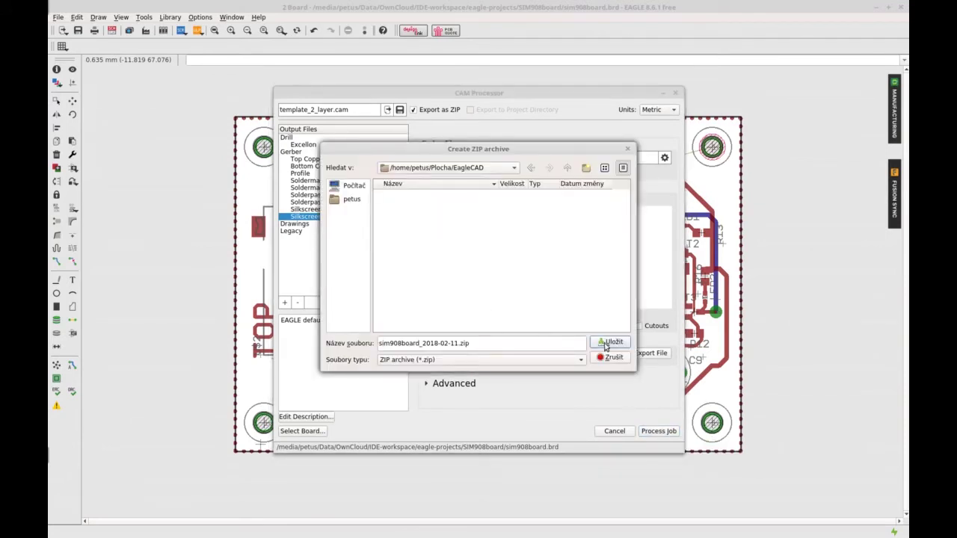
left_click_drag(420, 343, 368, 340)
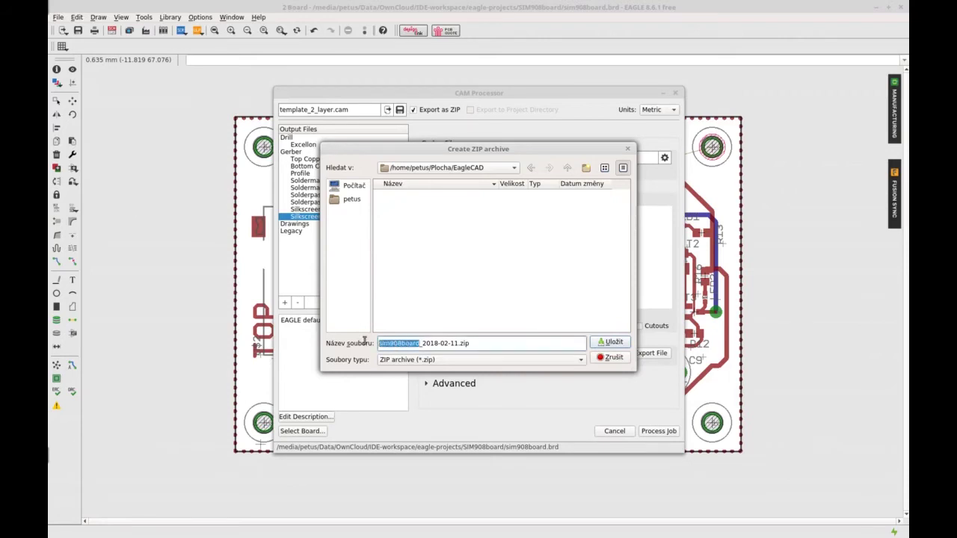
left_click(612, 343)
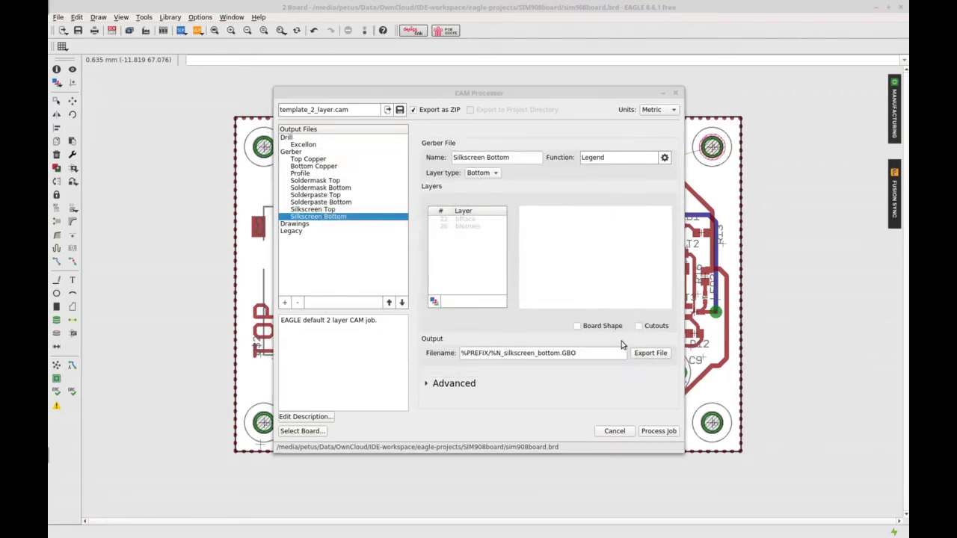
left_click(465, 278)
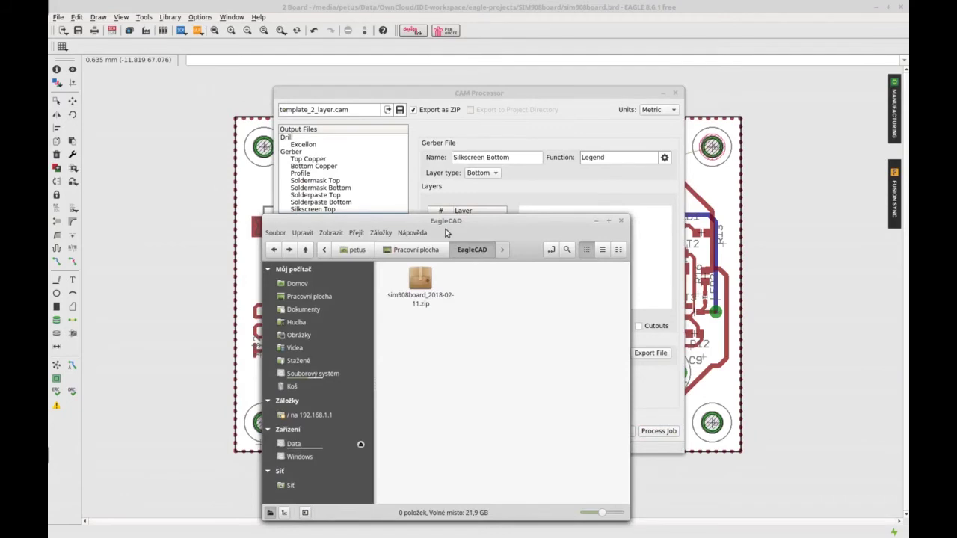
- Open the sim908board ZIP and its outputs folder in Archive Manager
left_click(424, 238)
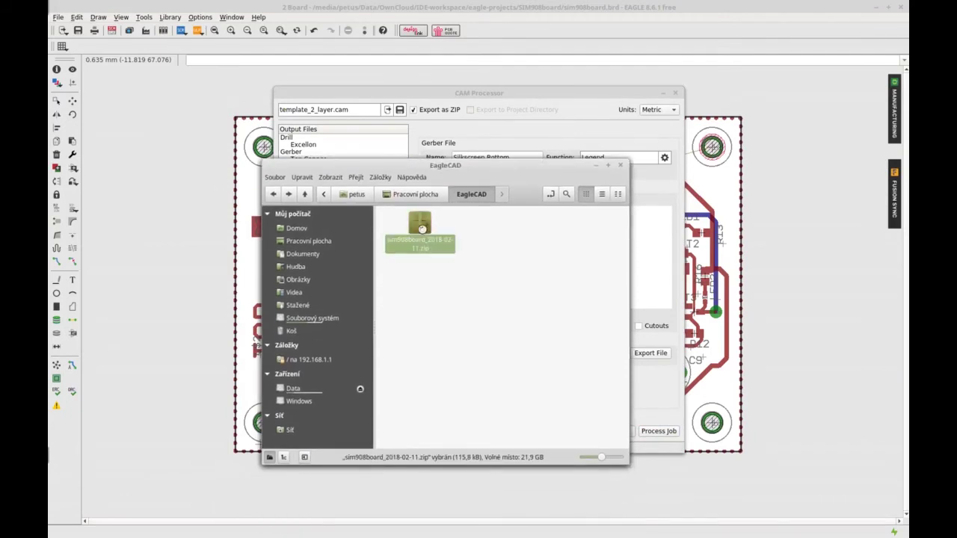
left_click(349, 224)
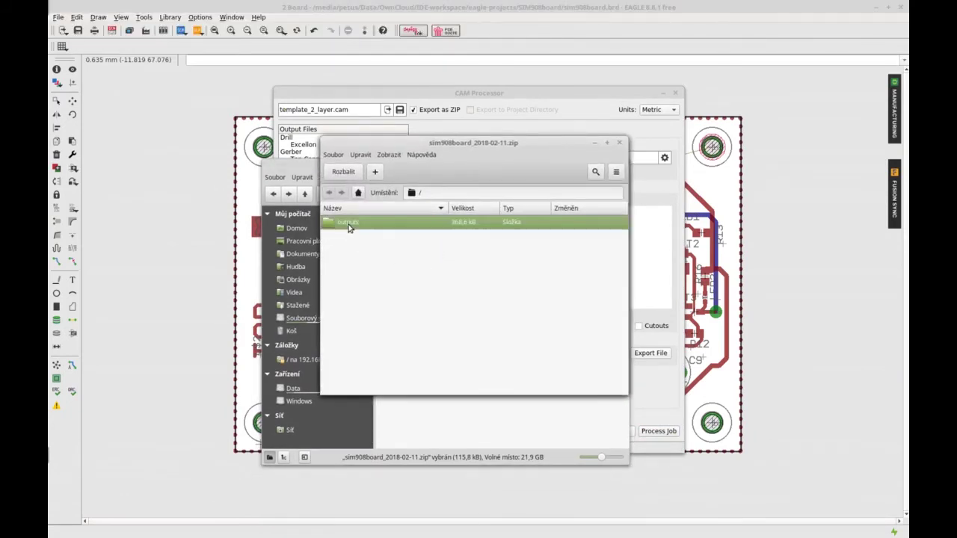
double_click(348, 228)
- Check gerber_job, copper, drills, profile and silkscreen files, then close the archive
left_click(367, 224)
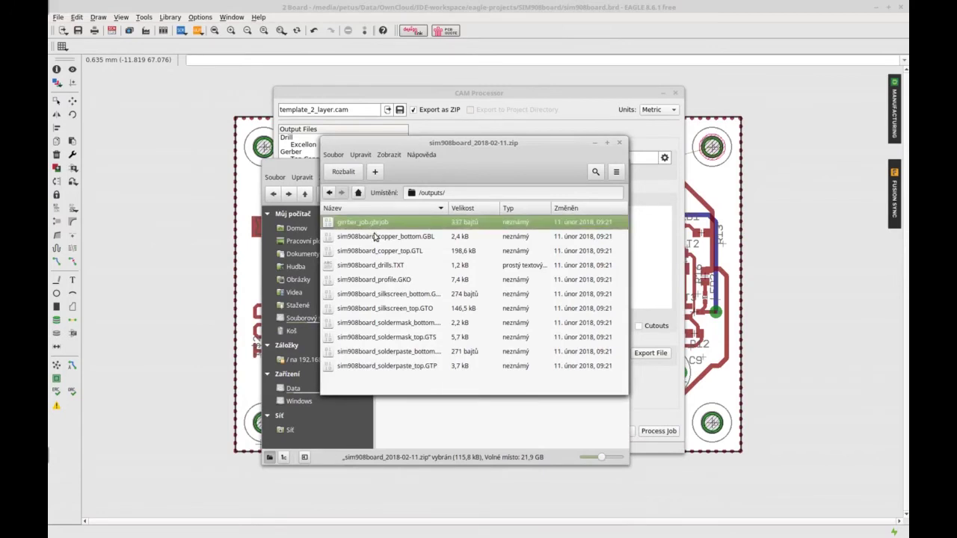
left_click(376, 236)
left_click(386, 255)
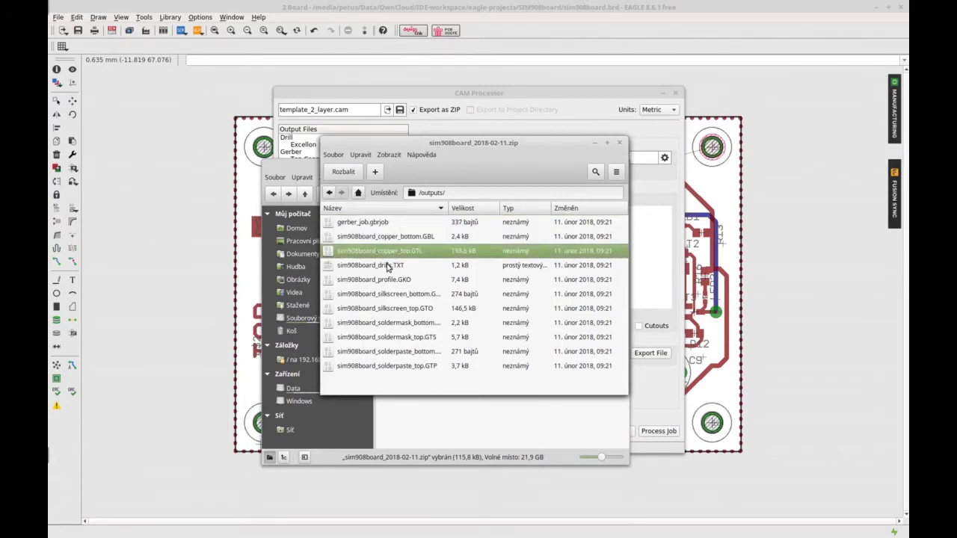
left_click(387, 266)
left_click(387, 280)
left_click(388, 295)
left_click(389, 310)
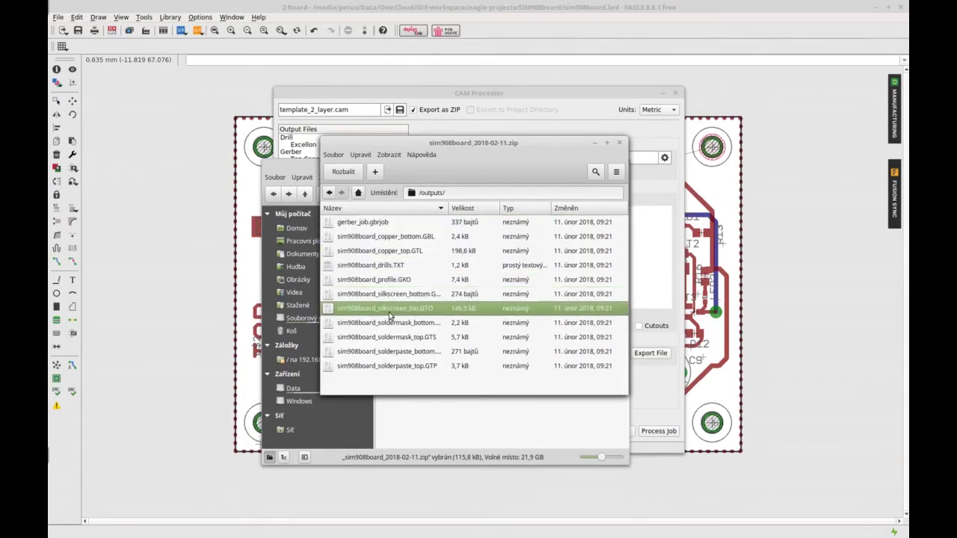
left_click(620, 144)
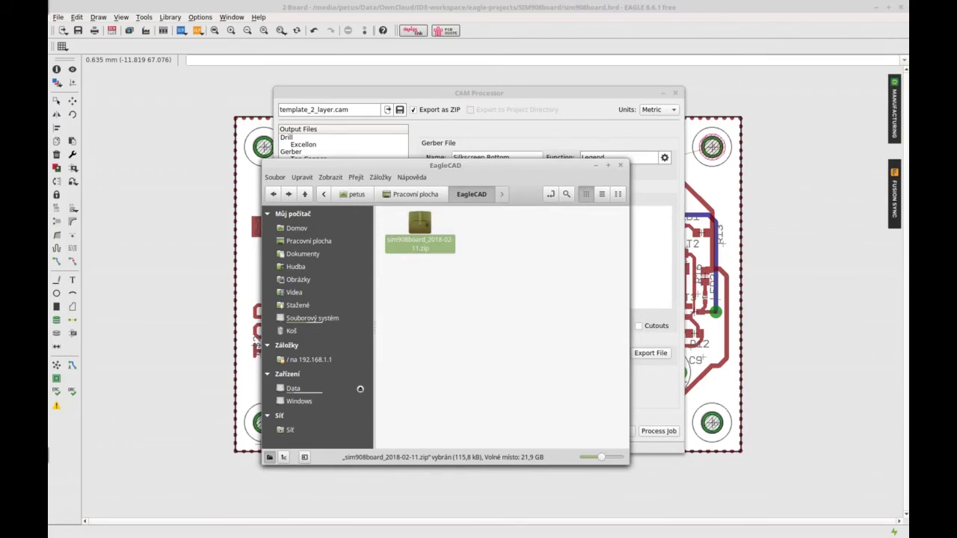
key("alt+Tab")
- Upload the sim908board ZIP to the Seeed Fusion PCB order page and open the Gerber Viewer
left_click(243, 22)
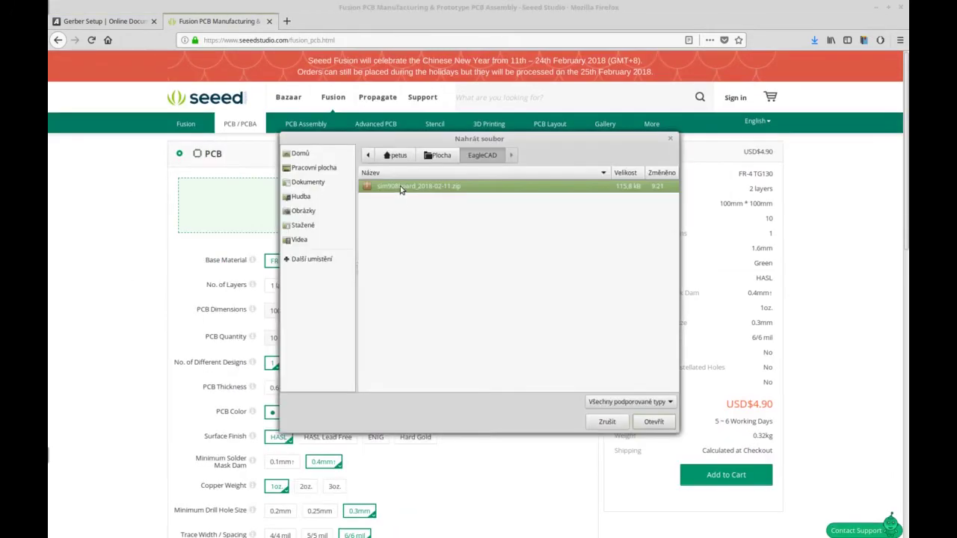
double_click(400, 189)
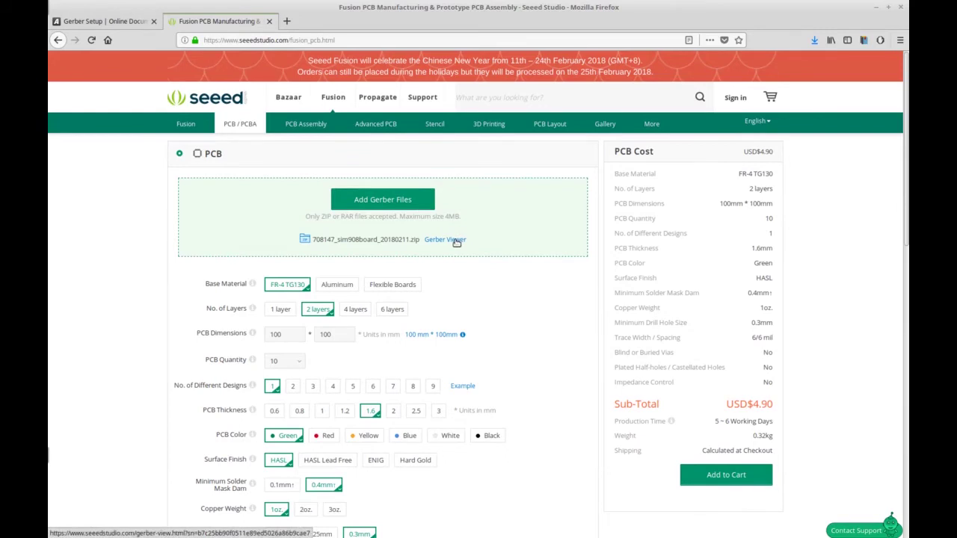
left_click(458, 241)
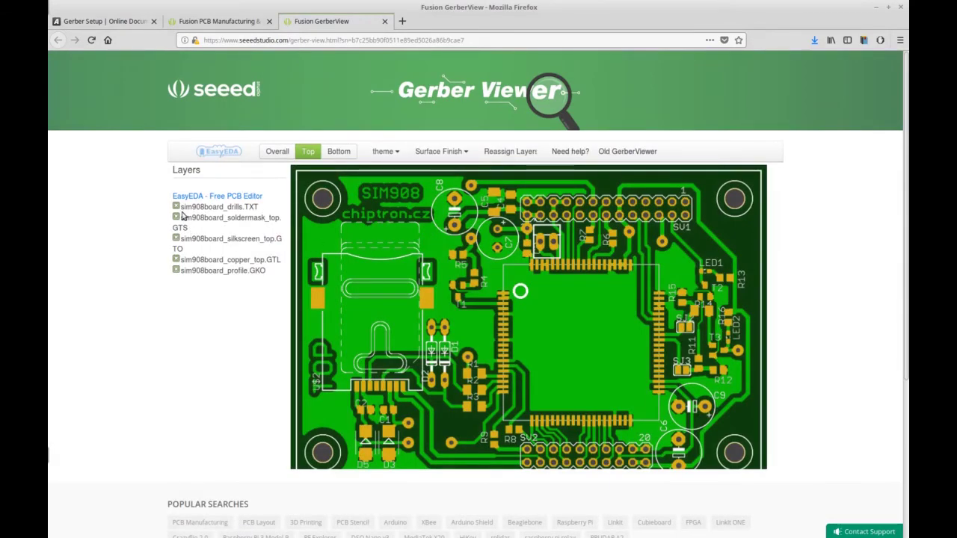
- Render the Overall board view and hide all eleven Gerber layers
left_click(272, 152)
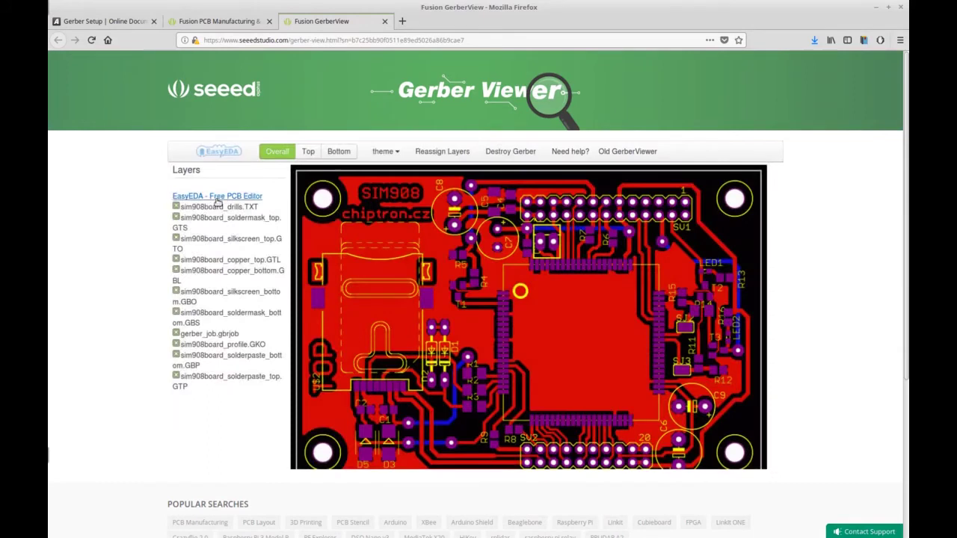
left_click(176, 206)
left_click(176, 216)
left_click(176, 237)
left_click(176, 259)
left_click(176, 269)
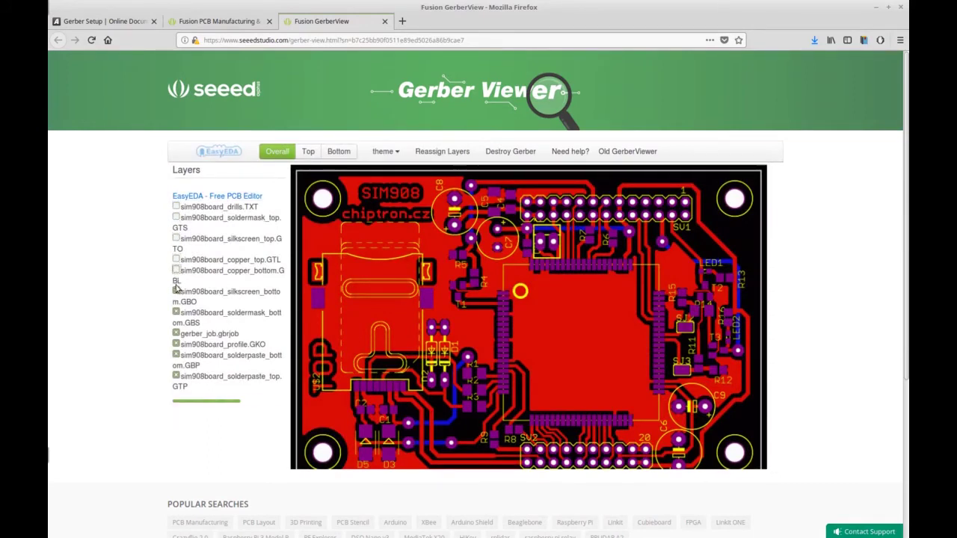
left_click(175, 291)
left_click(176, 312)
left_click(176, 333)
left_click(176, 344)
left_click(176, 355)
left_click(176, 376)
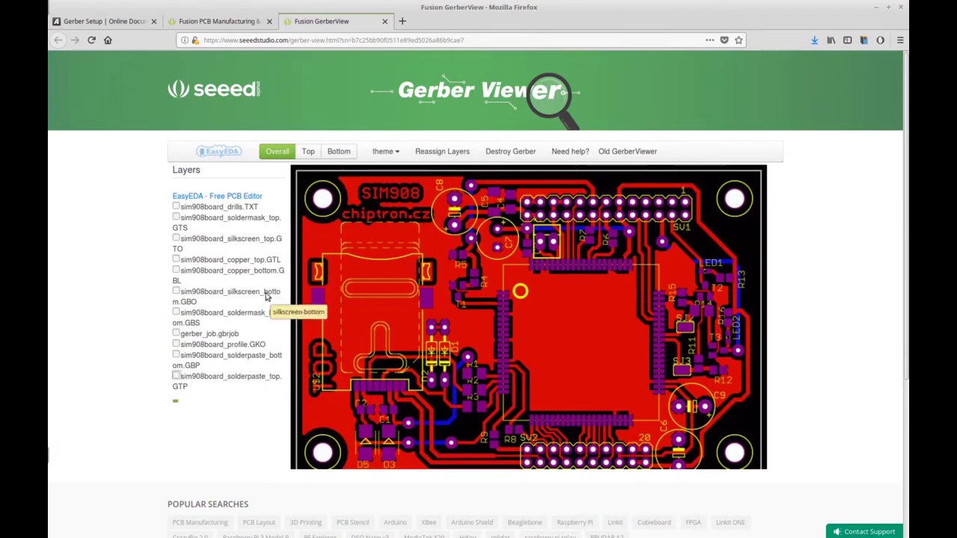
- Show only drills.TXT, previewing soldermask_top.GTS and silkscreen_top.GTO one at a time
left_click(175, 206)
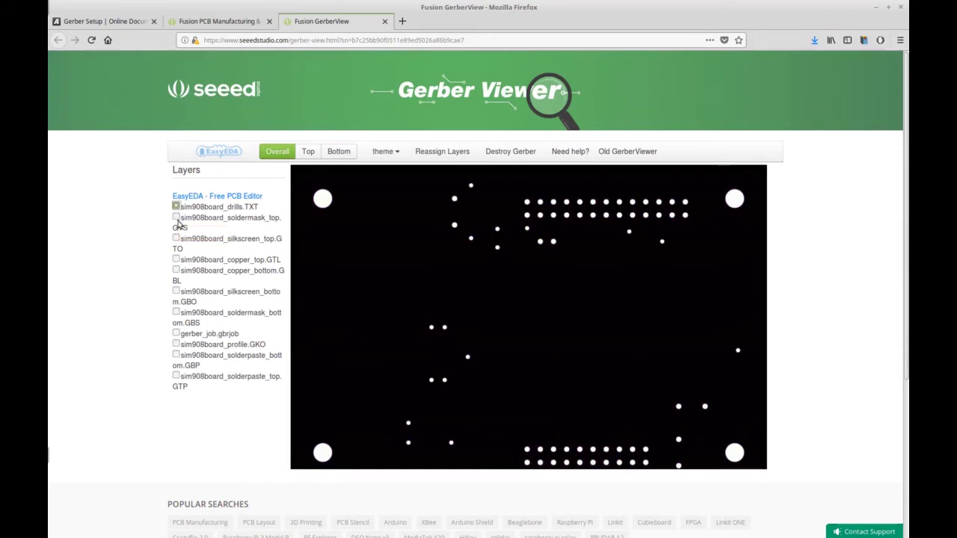
left_click(176, 218)
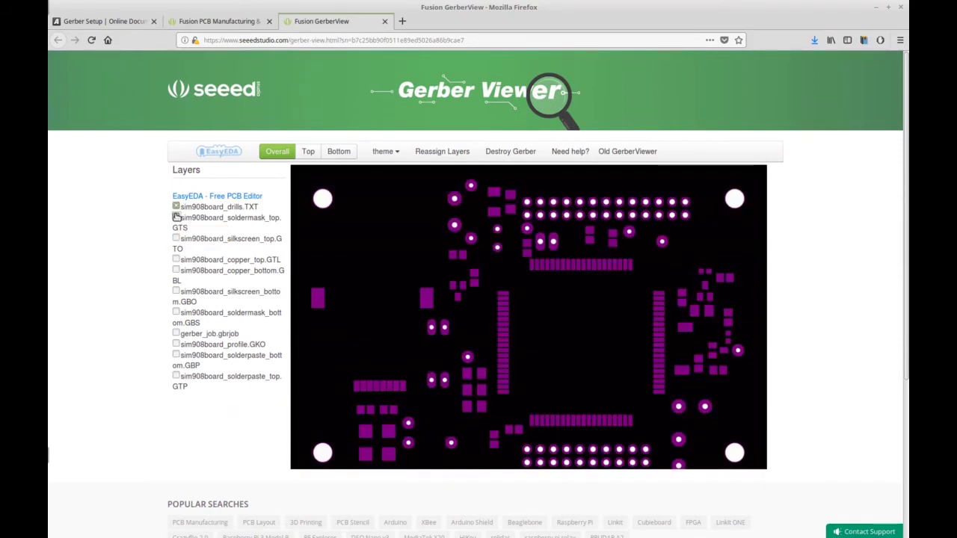
left_click(176, 217)
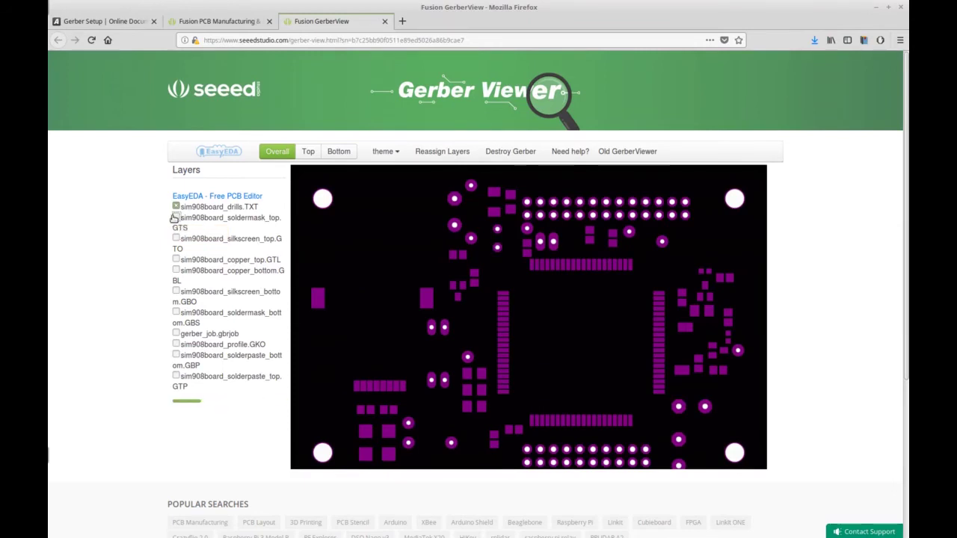
left_click(177, 240)
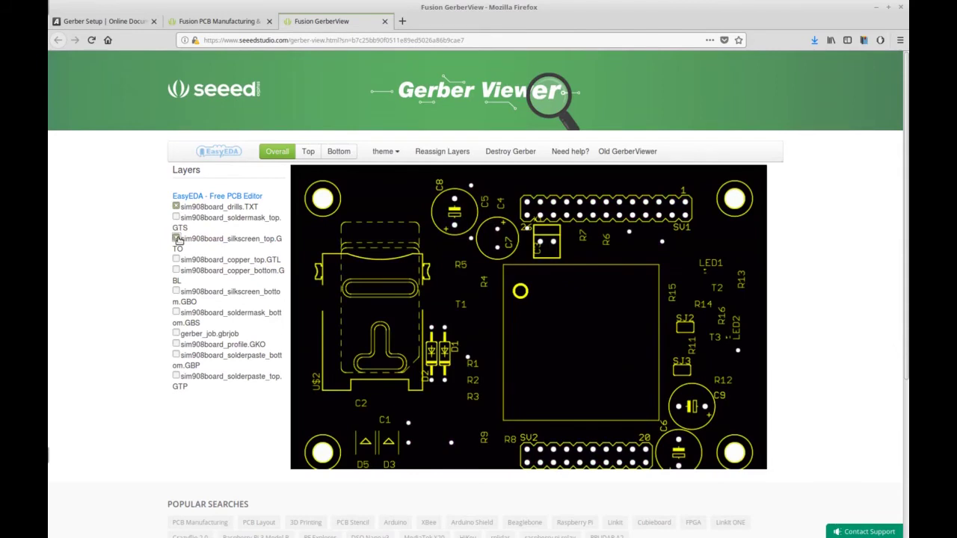
left_click(177, 239)
left_click(176, 260)
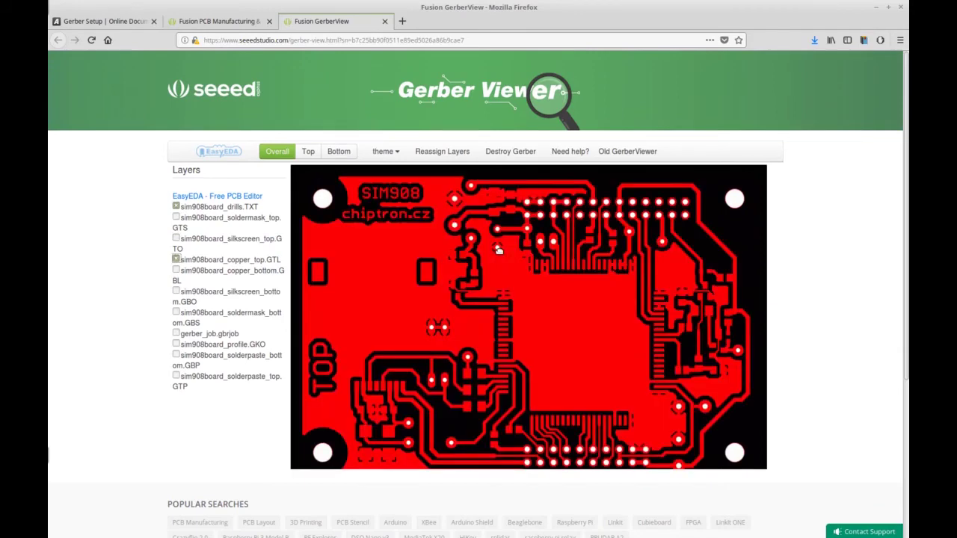
scroll(495, 247, "up", 5)
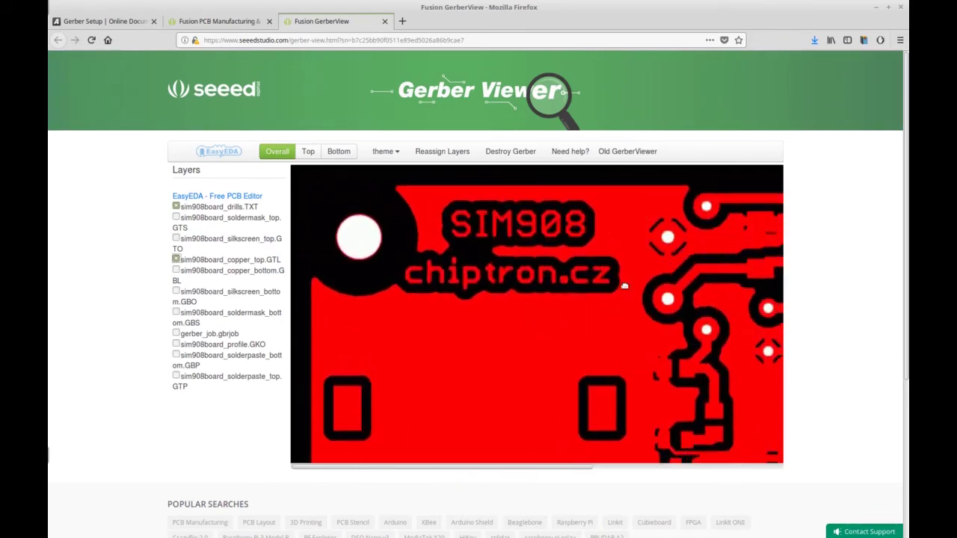
left_click_drag(464, 249, 357, 252)
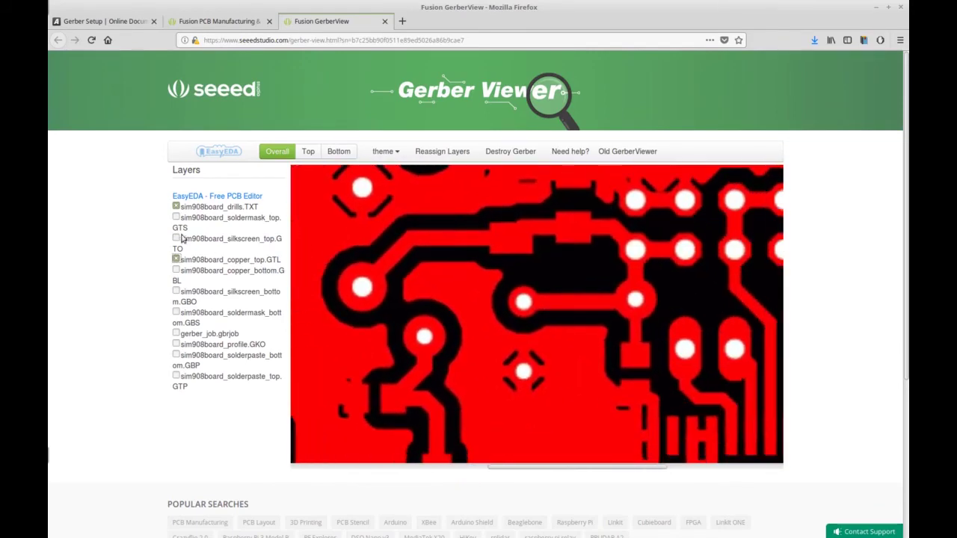
left_click_drag(490, 370, 468, 356)
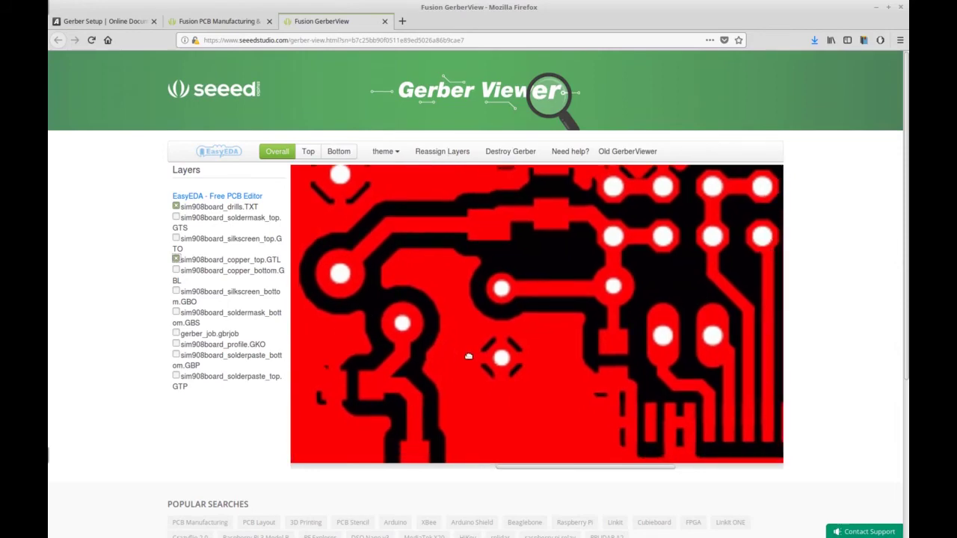
scroll(468, 356, "down", 5)
scroll(468, 356, "down", 1)
scroll(468, 356, "up", 3)
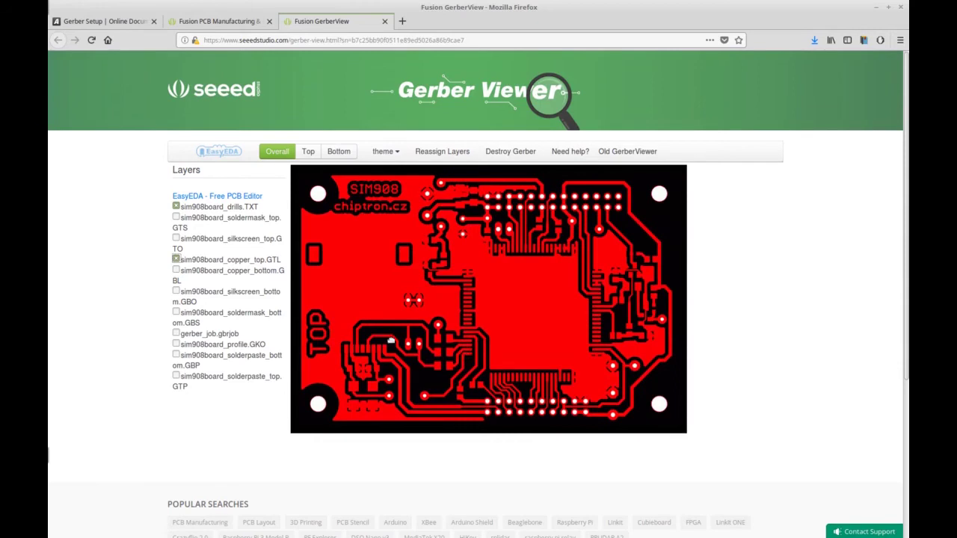
left_click(176, 260)
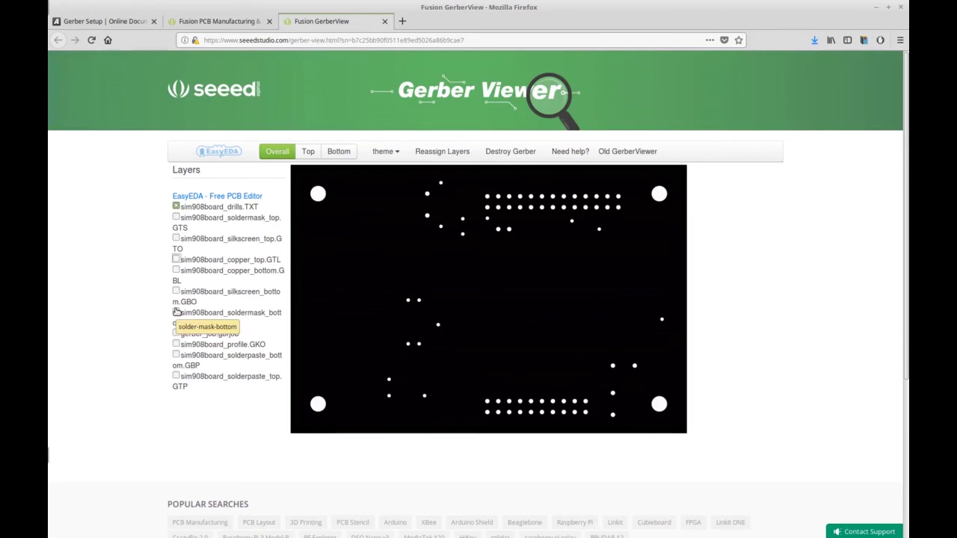
- Preview copper_bottom.GBL, copper_top.GTL and soldermask_bottom.GBS, then hide them again
left_click(176, 271)
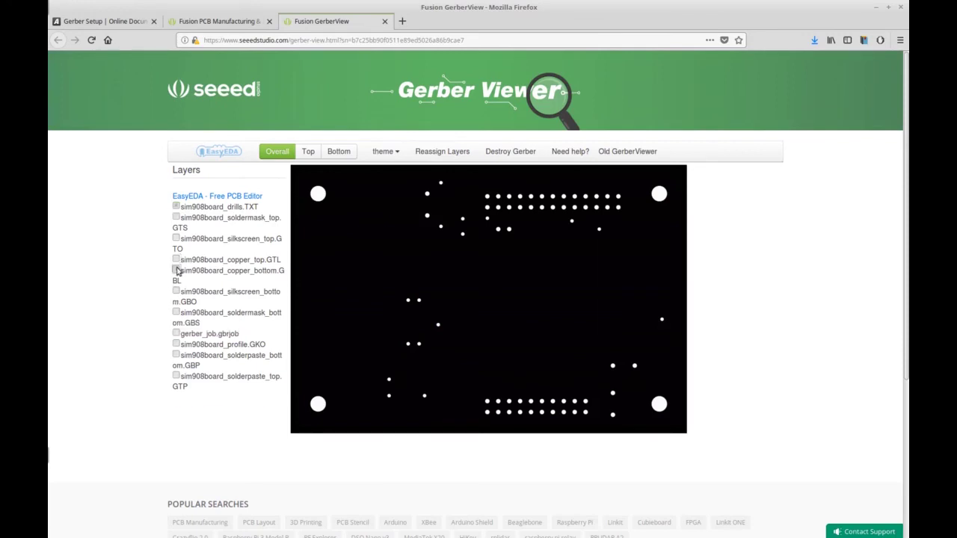
left_click(177, 260)
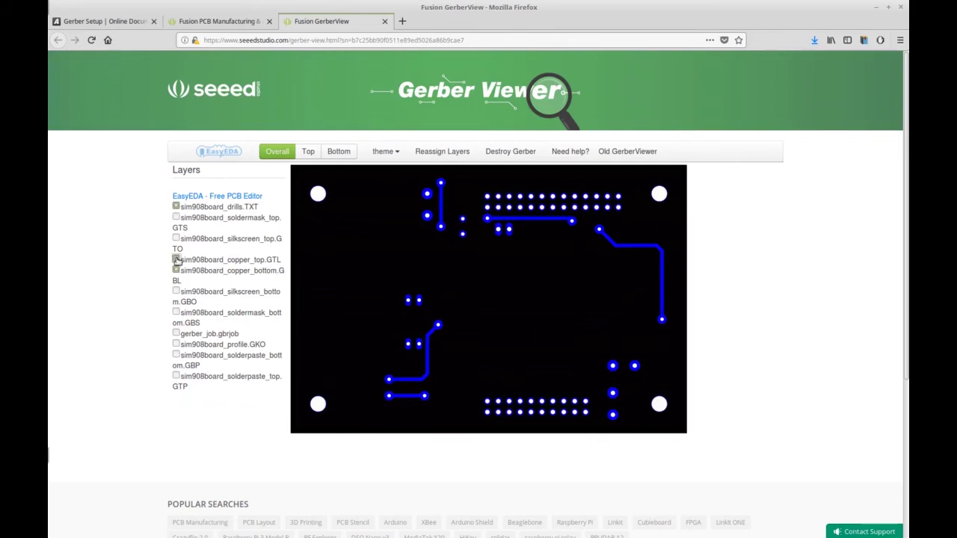
left_click(177, 259)
left_click(176, 272)
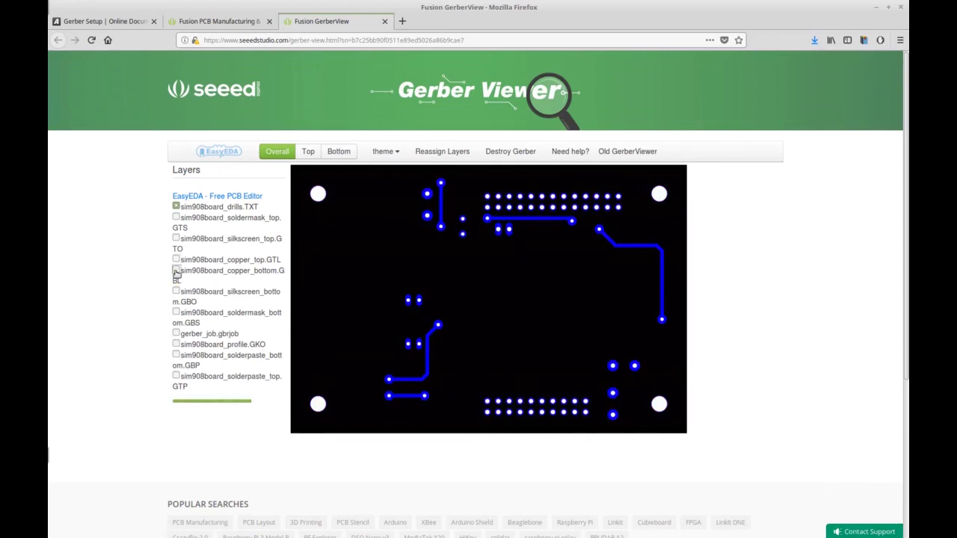
left_click(176, 313)
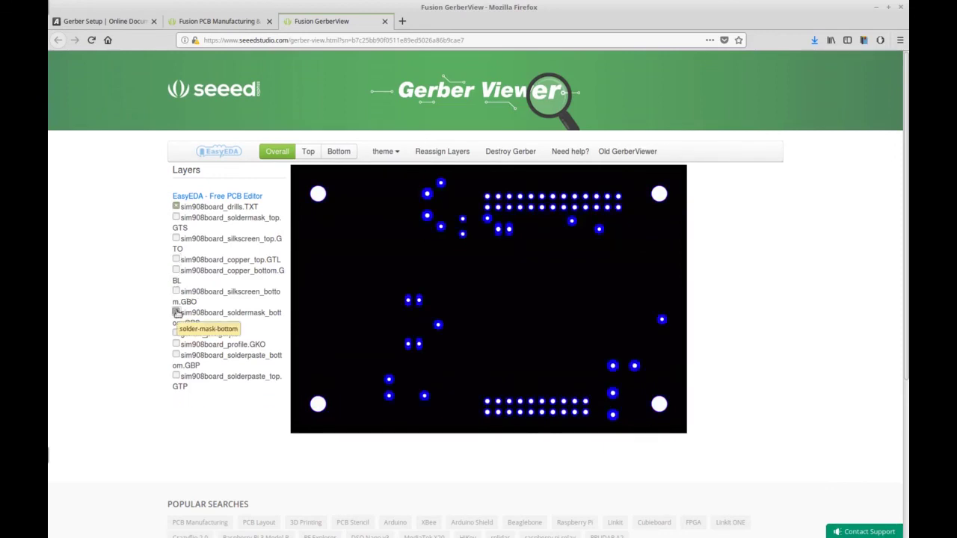
left_click(177, 312)
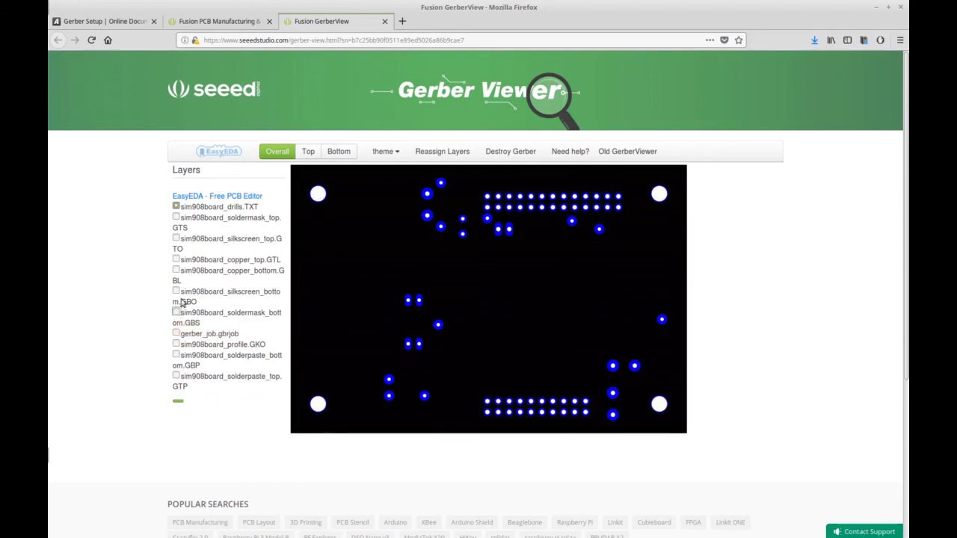
- Re-enable solderpaste_top.GTP, solderpaste_bottom.GBP, profile.GKO, gerber_job and soldermask_bottom layers
left_click(177, 377)
left_click(177, 355)
left_click(177, 344)
left_click(177, 333)
left_click(177, 313)
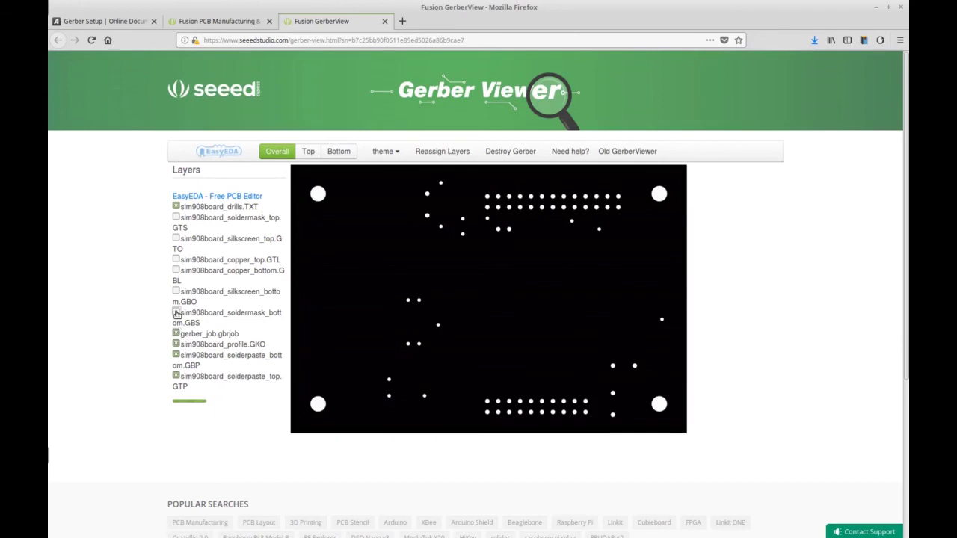